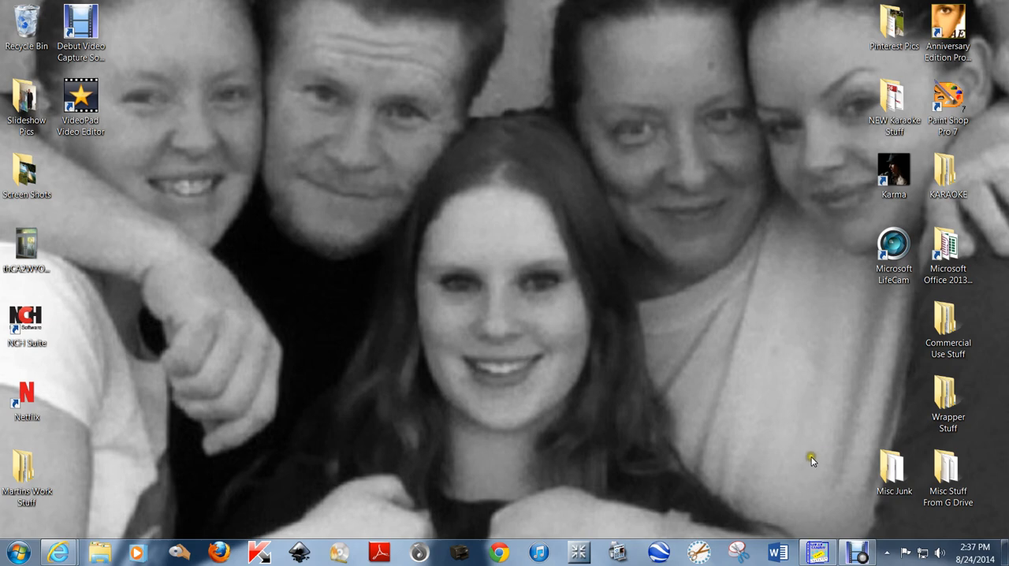
# Switch to WrapCandy and create a Standard Candy Wrapper document, 5.2 by 5.5 inches at 600 pixels/inch
pyautogui.click(811, 455)
pyautogui.click(829, 555)
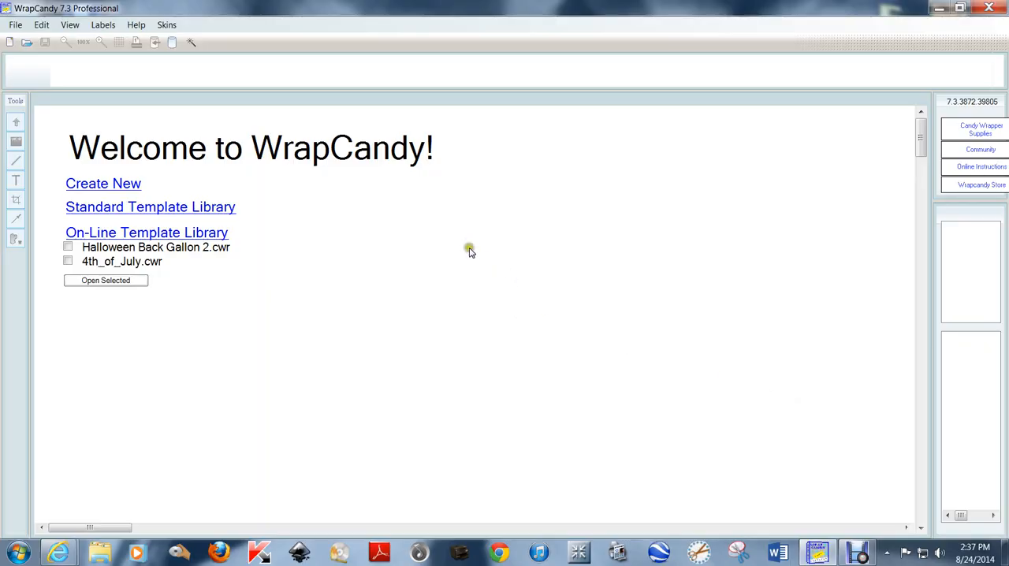
pyautogui.click(103, 183)
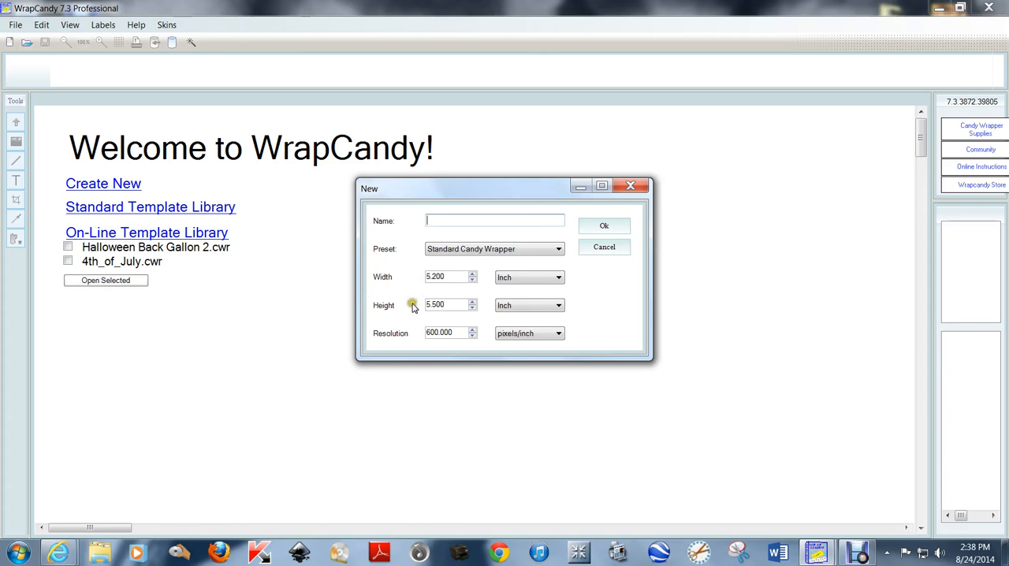
pyautogui.click(604, 227)
pyautogui.click(604, 228)
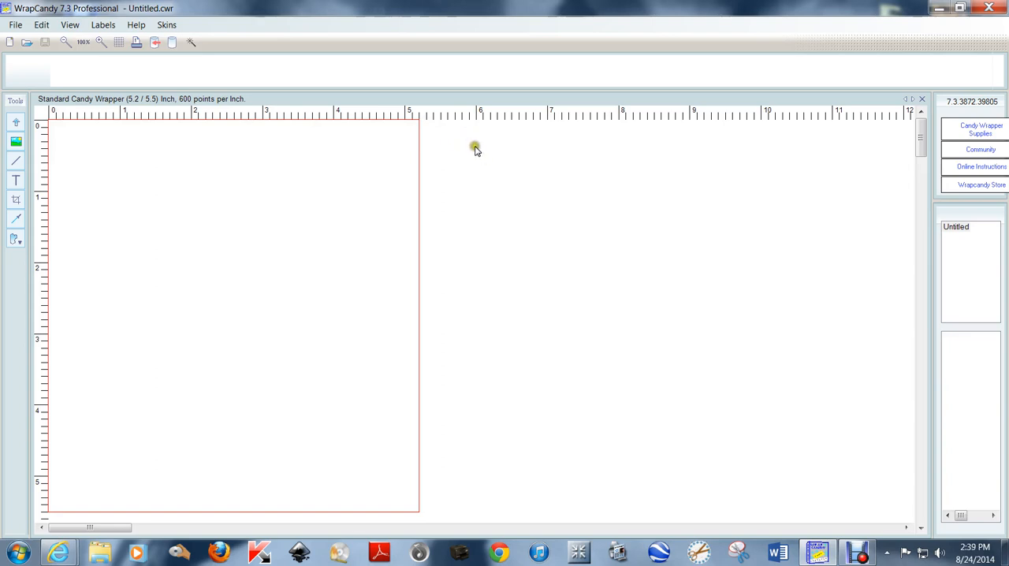
# Insert the green dotted paper image 020 from the Dots RS folder of Huuart Papers CU RS
pyautogui.click(16, 144)
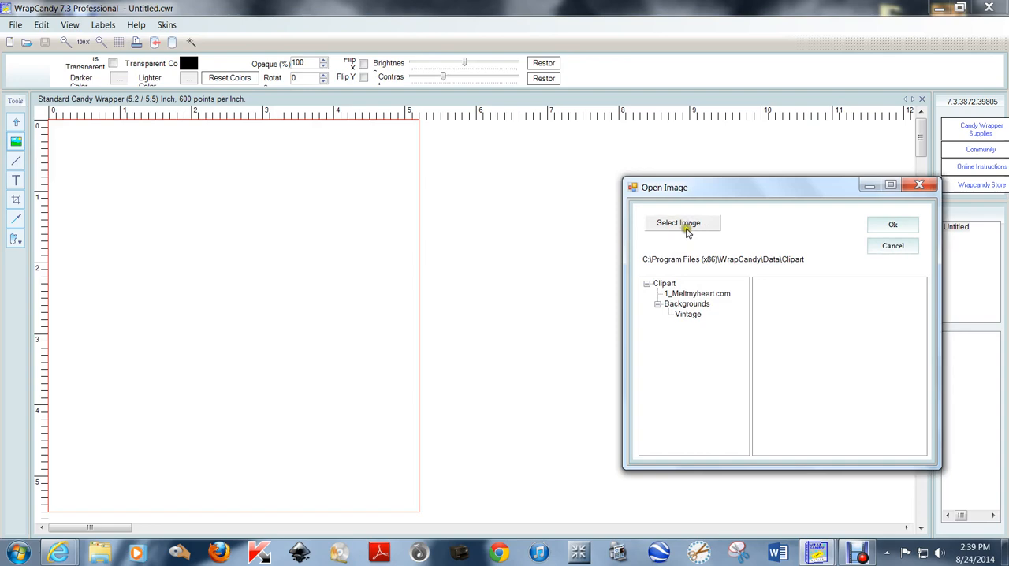
pyautogui.click(682, 224)
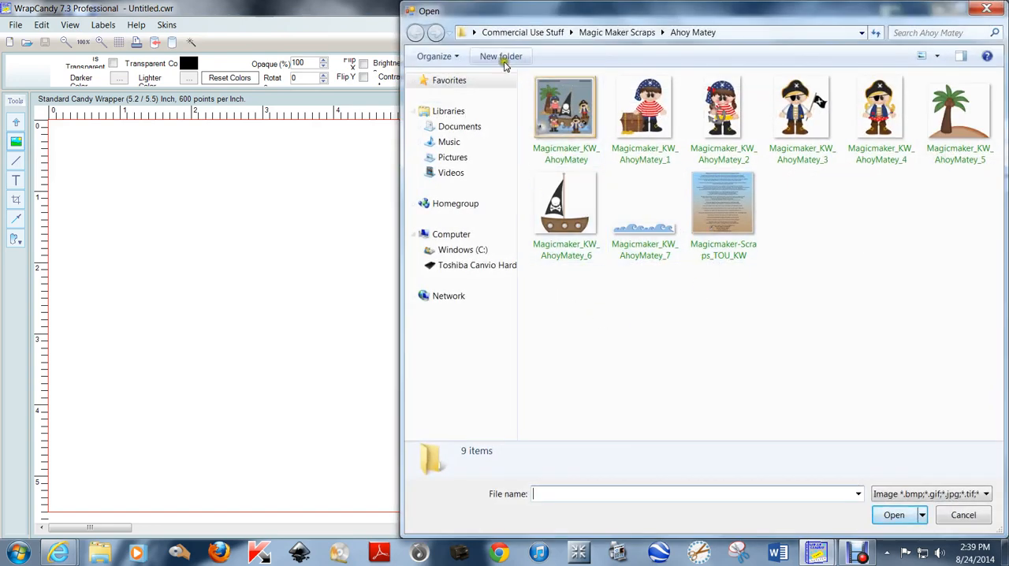
pyautogui.click(517, 33)
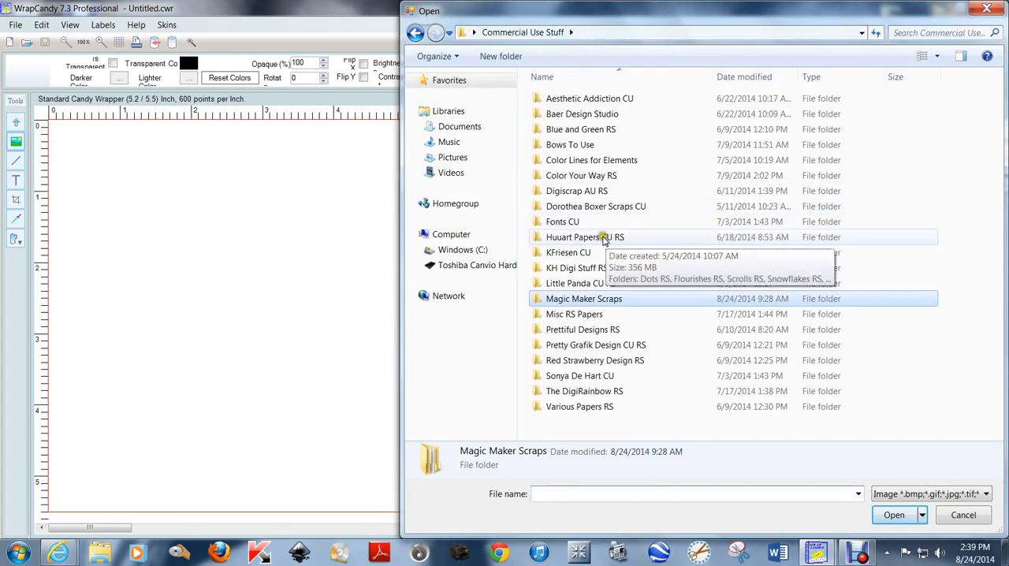
pyautogui.doubleClick(606, 239)
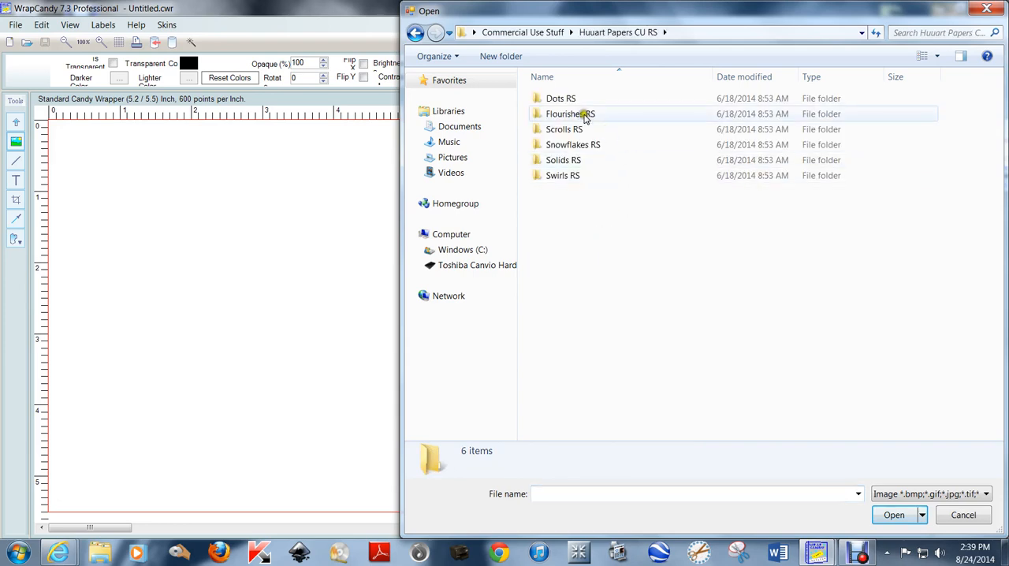
pyautogui.doubleClick(556, 98)
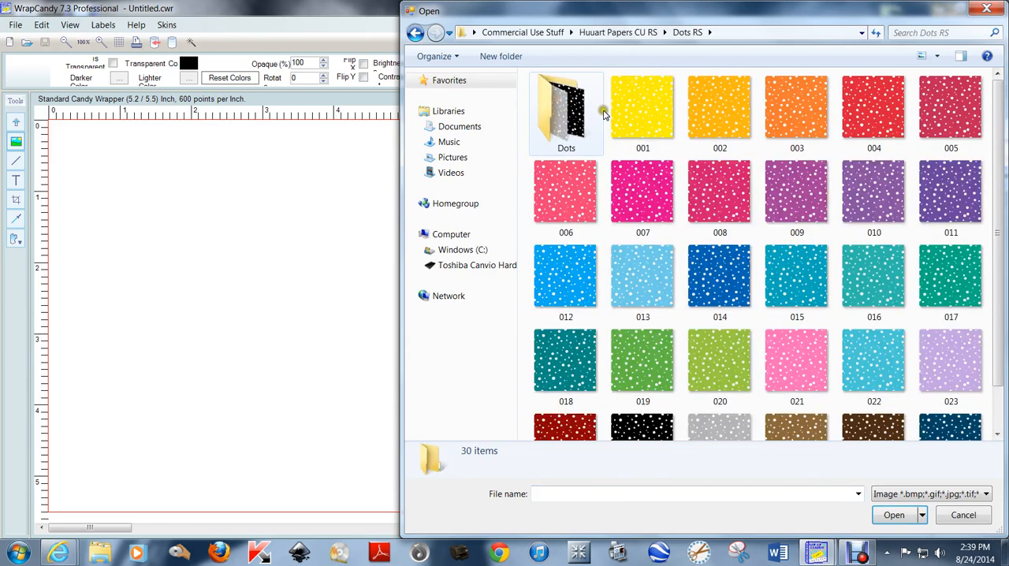
pyautogui.doubleClick(716, 361)
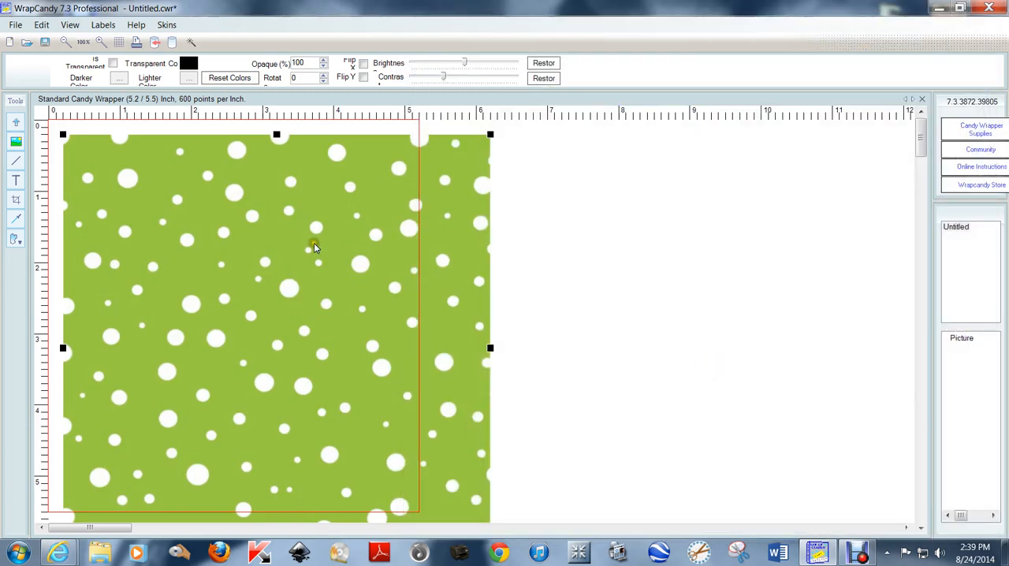
# Align the dotted paper with the wrapper's upper-left corner and shrink it to about 5.5 by 5.5 inches
pyautogui.moveTo(293, 274); pyautogui.dragTo(278, 259)
pyautogui.scroll(-1, 551, 408)
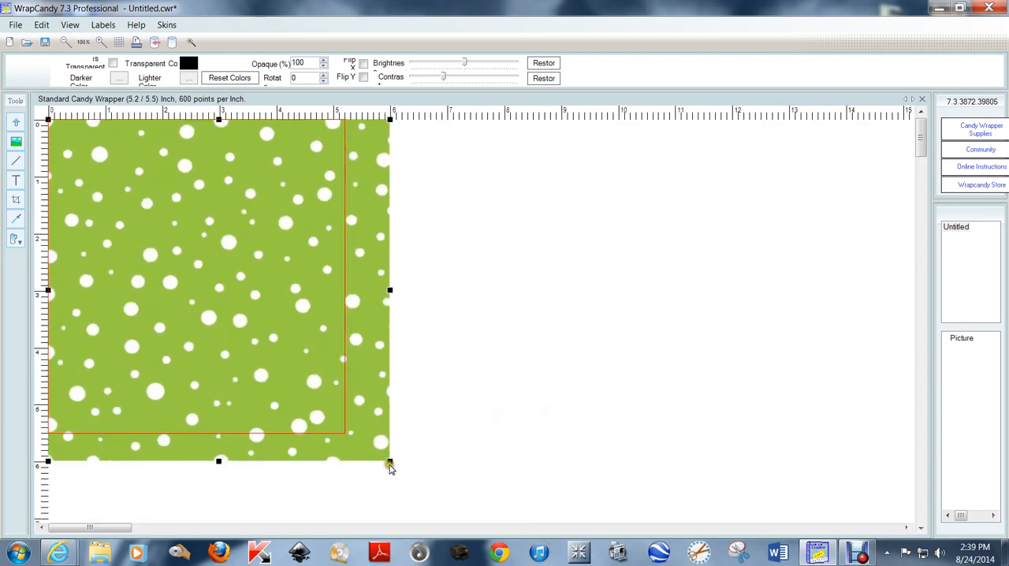
pyautogui.moveTo(390, 461); pyautogui.dragTo(363, 460)
pyautogui.click(491, 393)
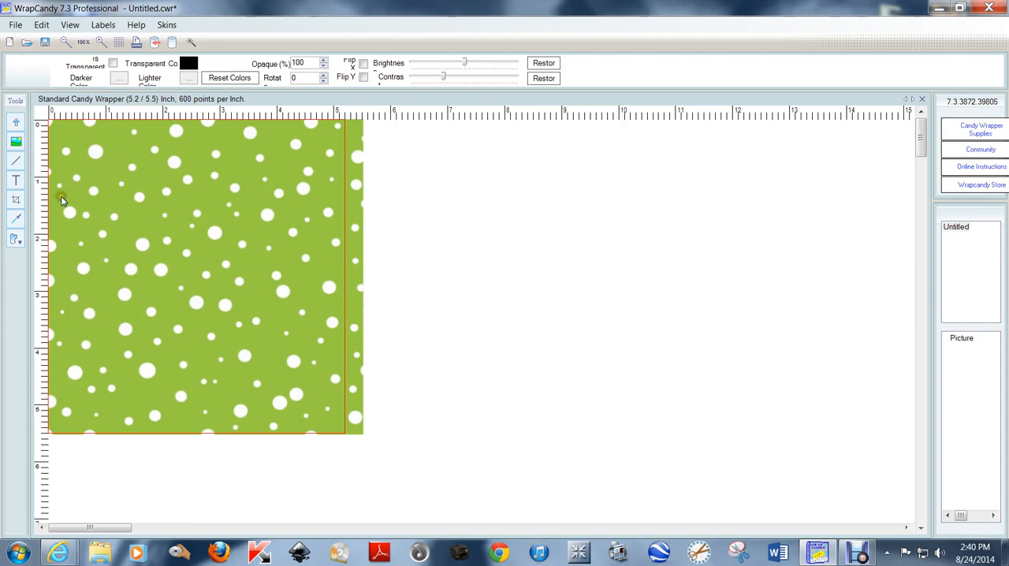
# Draw a rounded rectangle about 4.5 by 1.5 inches and move it onto the upper part of the dotted paper
pyautogui.click(13, 239)
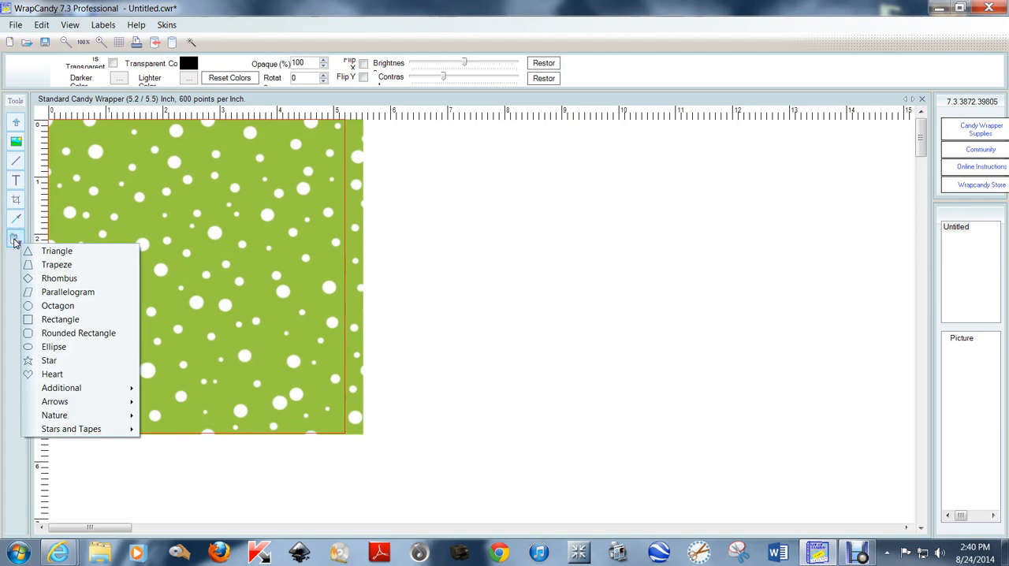
pyautogui.click(93, 334)
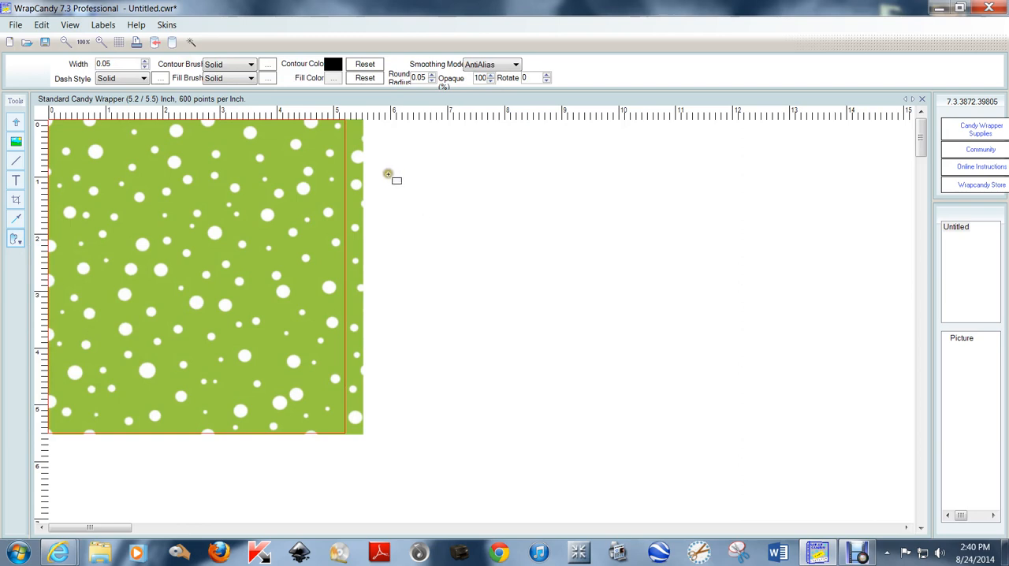
pyautogui.moveTo(387, 172)
pyautogui.mouseDown()
pyautogui.moveTo(423, 238)
pyautogui.moveTo(638, 250)
pyautogui.moveTo(641, 260)
pyautogui.mouseUp()
pyautogui.moveTo(528, 228); pyautogui.dragTo(203, 228)
pyautogui.click(438, 245)
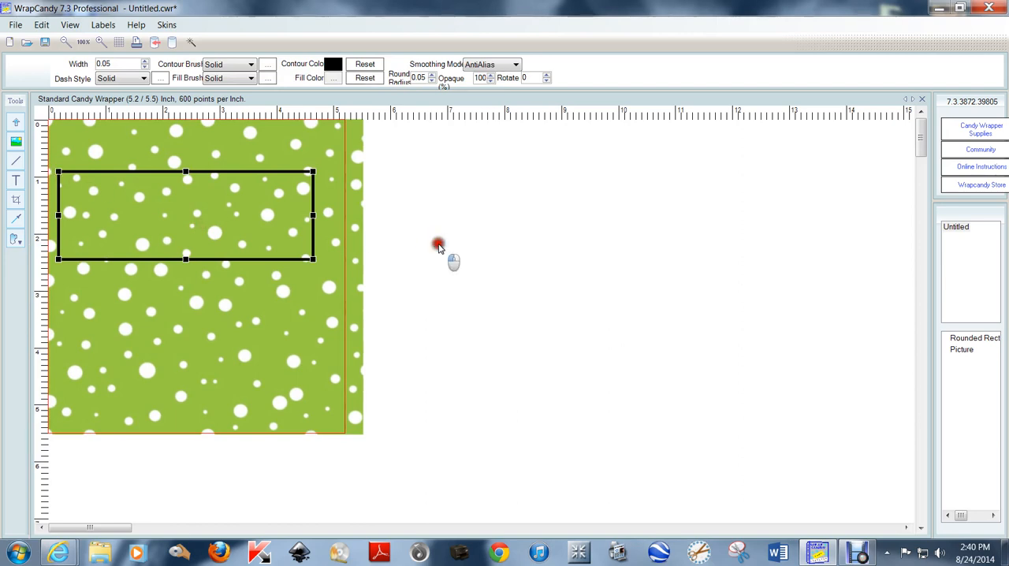
# Insert the SOE Placement Guide image from the ALL Template Guides folder under All WC Templates in the documents library
pyautogui.scroll(4, 439, 239)
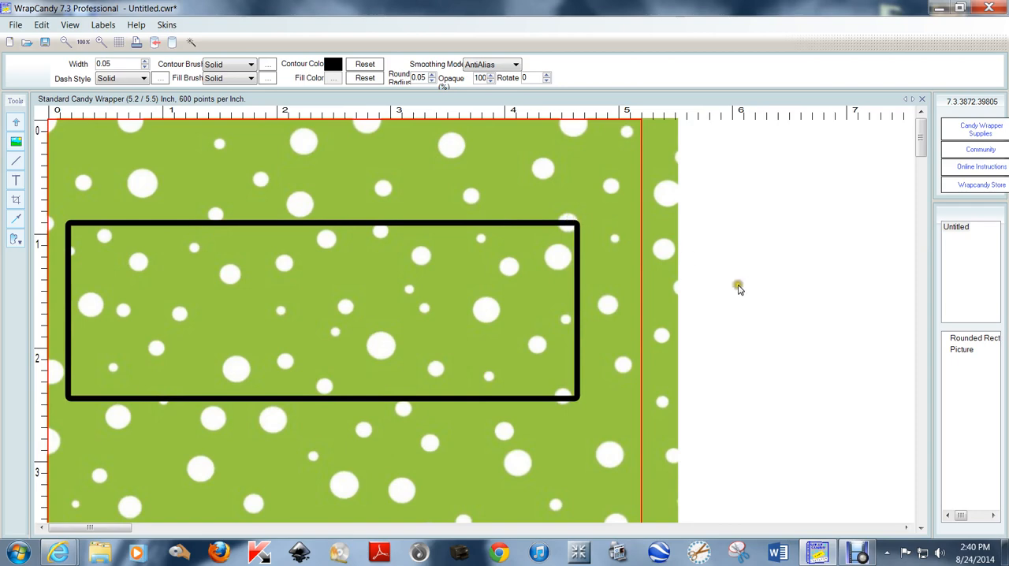
pyautogui.scroll(-2, 733, 288)
pyautogui.scroll(-1, 651, 301)
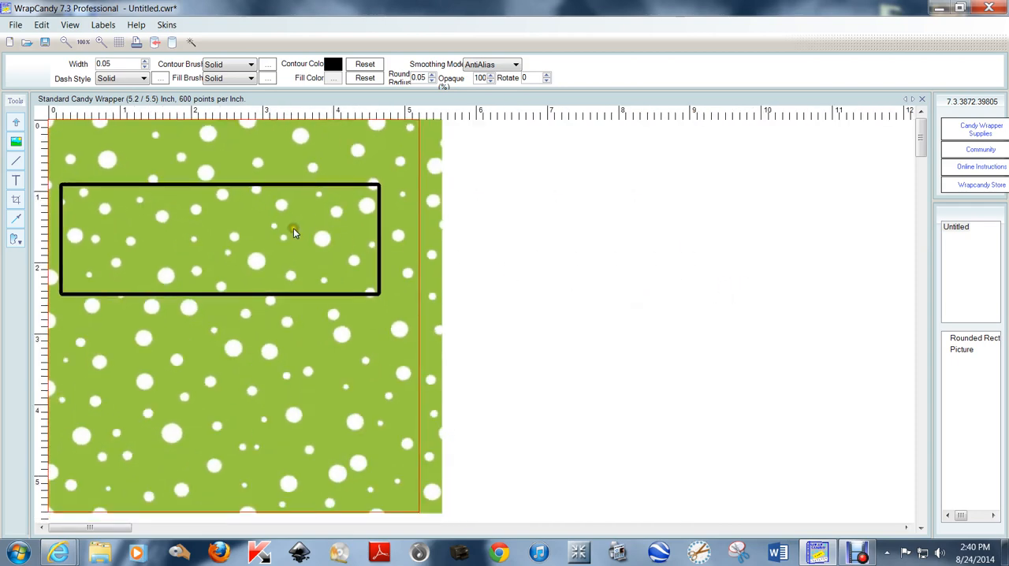
pyautogui.click(16, 141)
pyautogui.click(668, 222)
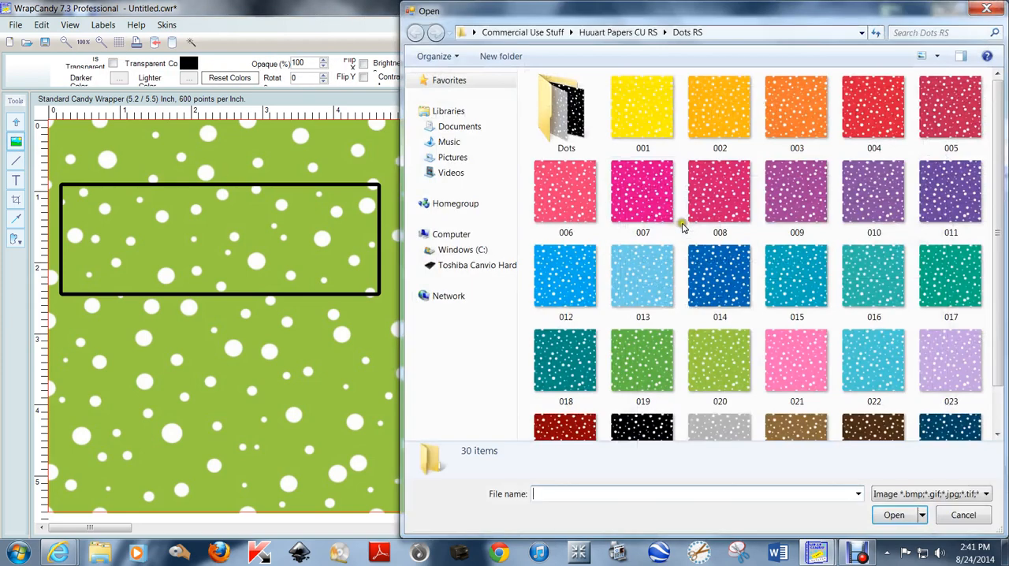
pyautogui.click(461, 127)
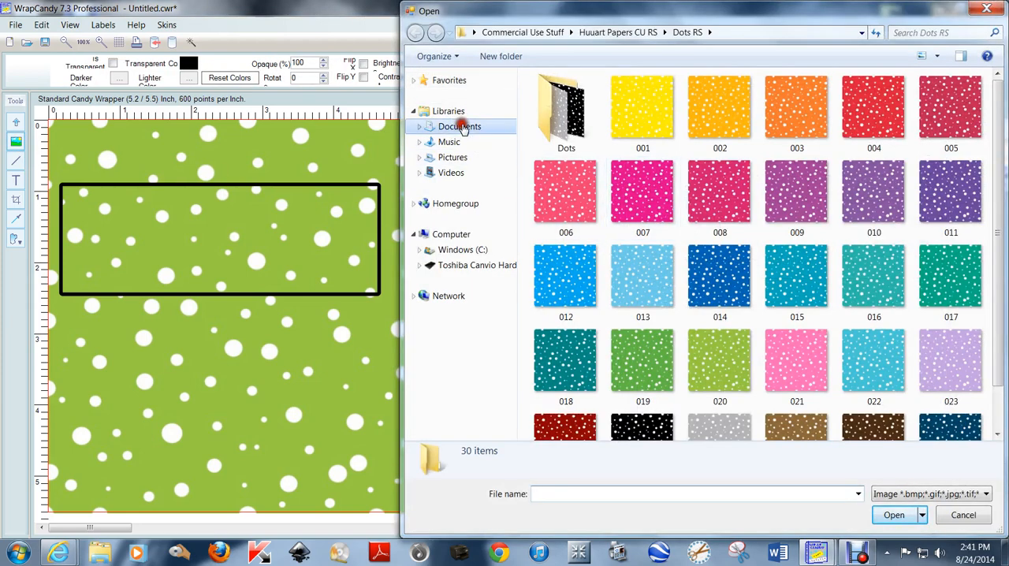
pyautogui.doubleClick(591, 165)
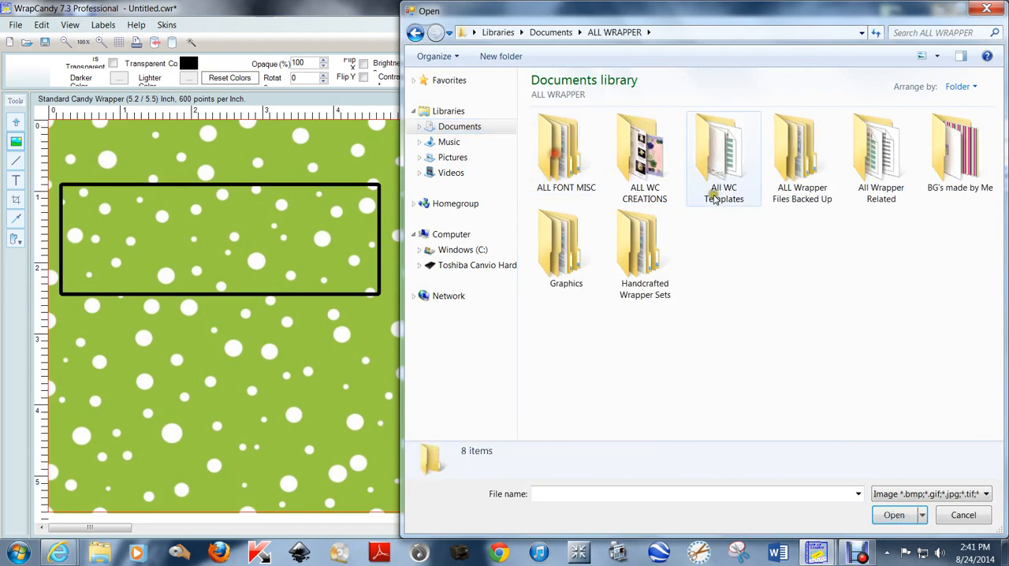
pyautogui.doubleClick(718, 156)
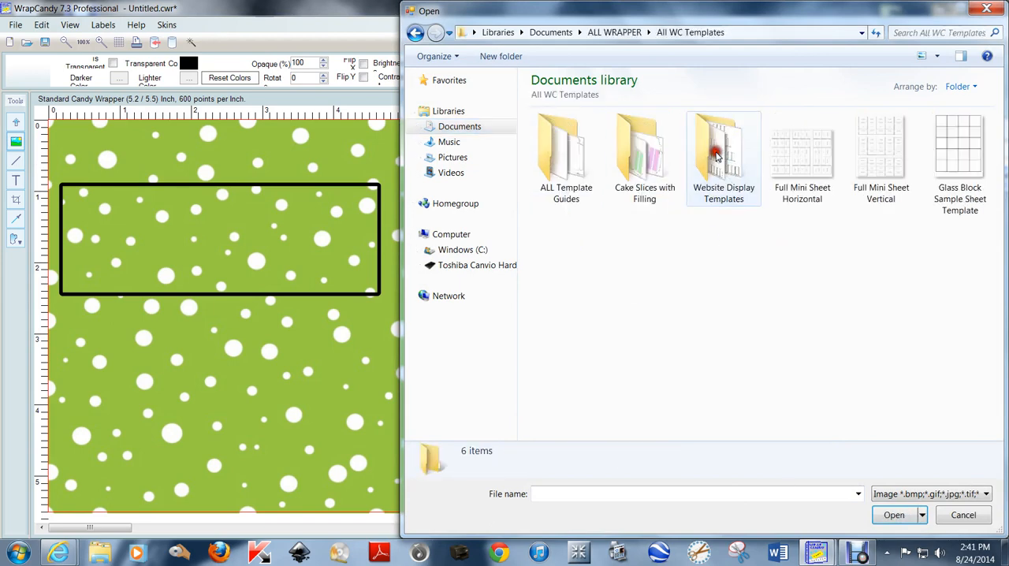
pyautogui.doubleClick(564, 153)
pyautogui.scroll(-5, 763, 257)
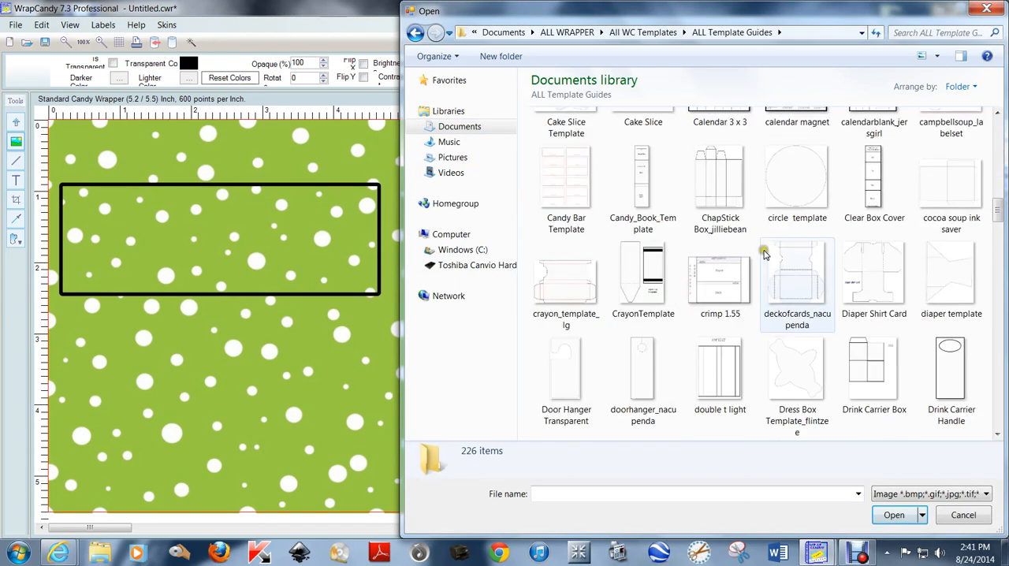
pyautogui.scroll(-20, 763, 253)
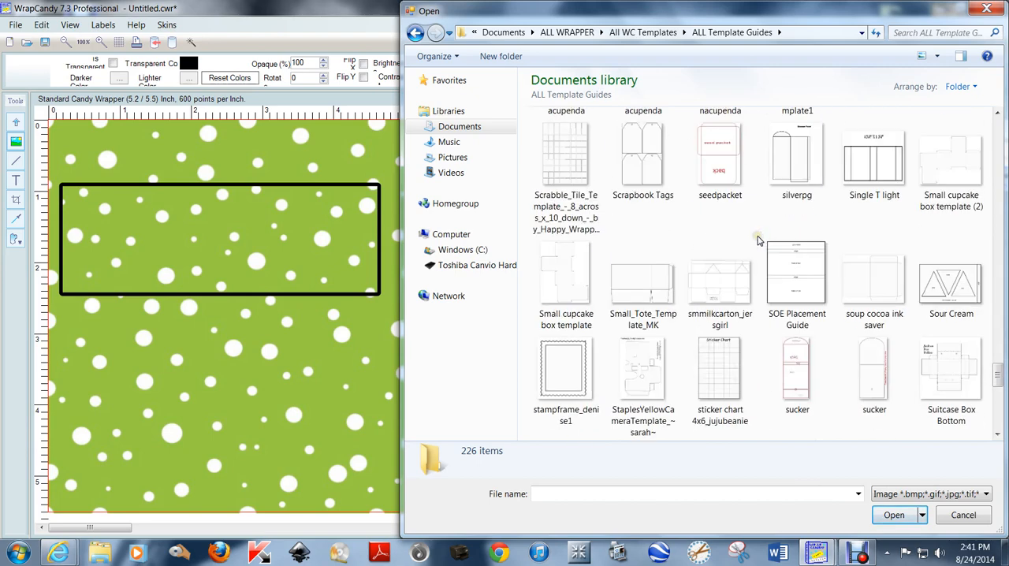
pyautogui.doubleClick(785, 273)
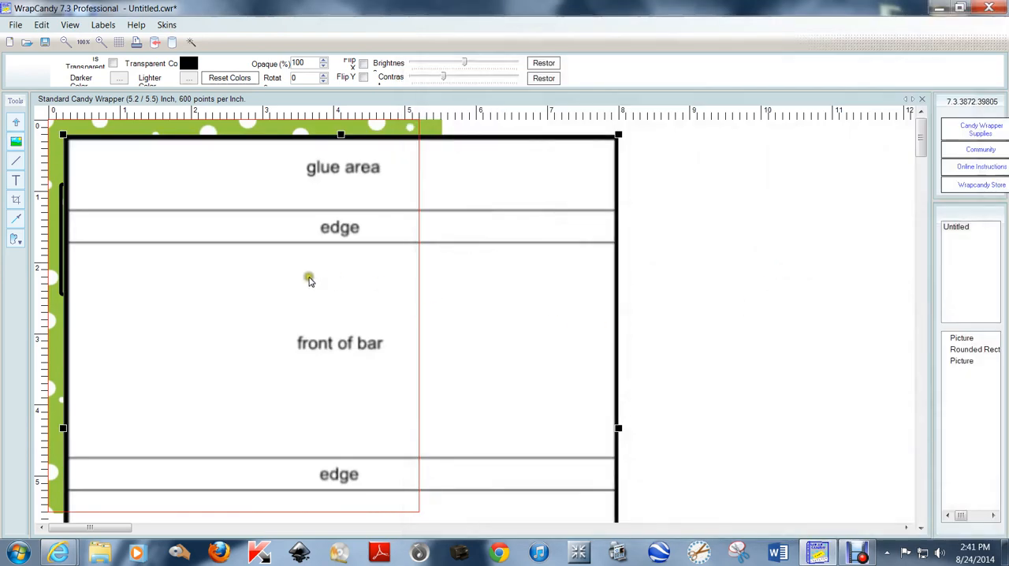
# Move the placement guide beside the wrapper and resize it to about 5.2 by 5.5 inches
pyautogui.moveTo(225, 282); pyautogui.dragTo(587, 265)
pyautogui.scroll(-1, 573, 313)
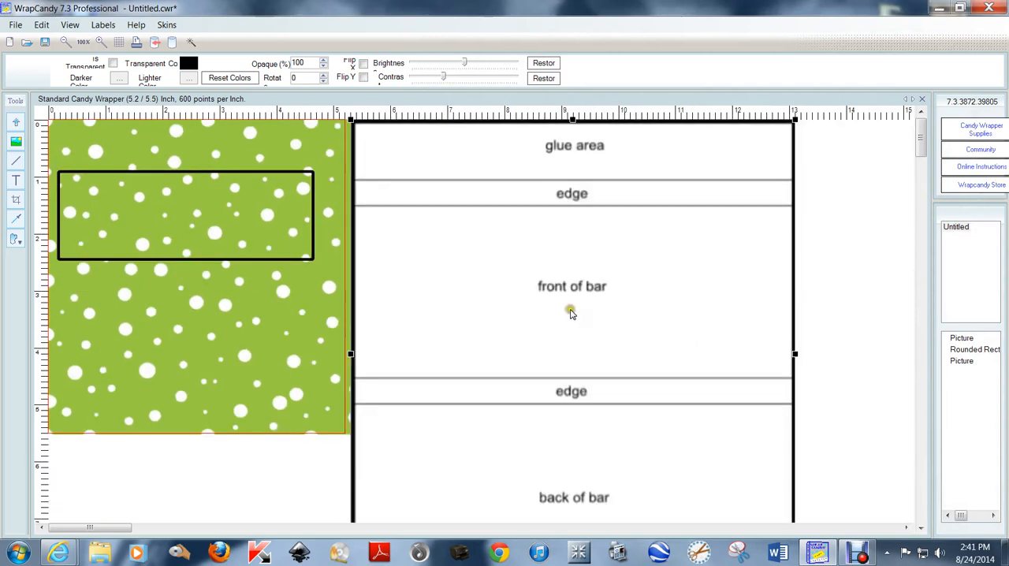
pyautogui.scroll(-1, 573, 313)
pyautogui.moveTo(606, 471); pyautogui.dragTo(498, 351)
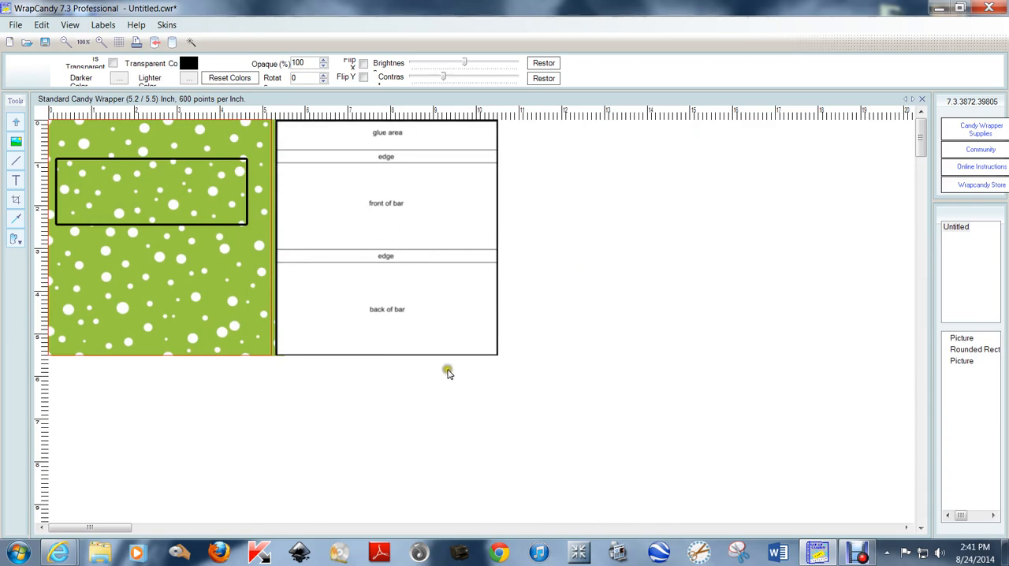
# Move the rounded rectangle to the guide's front of bar area and send the guide image to the back
pyautogui.scroll(3, 670, 261)
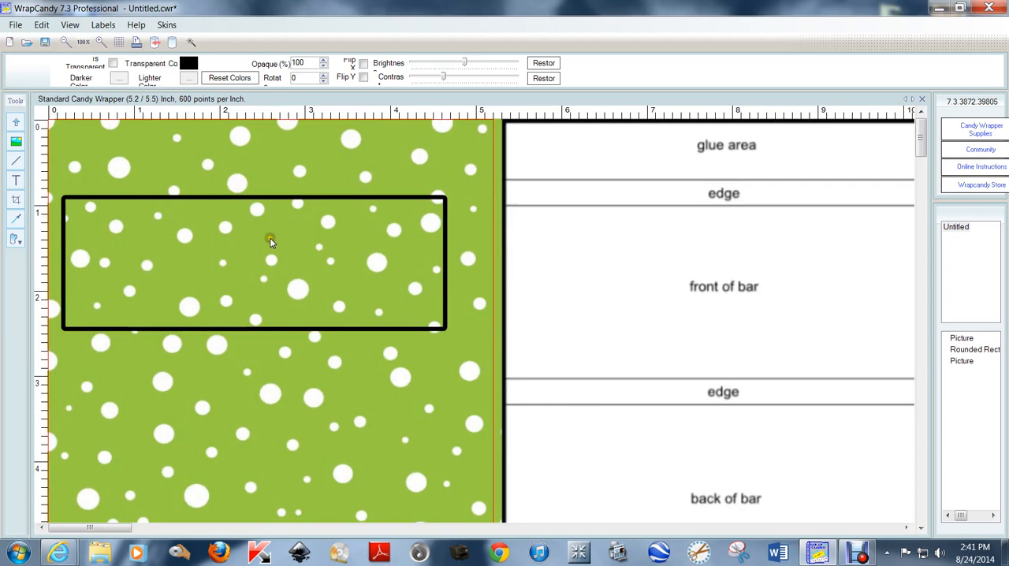
pyautogui.moveTo(269, 242); pyautogui.dragTo(658, 241)
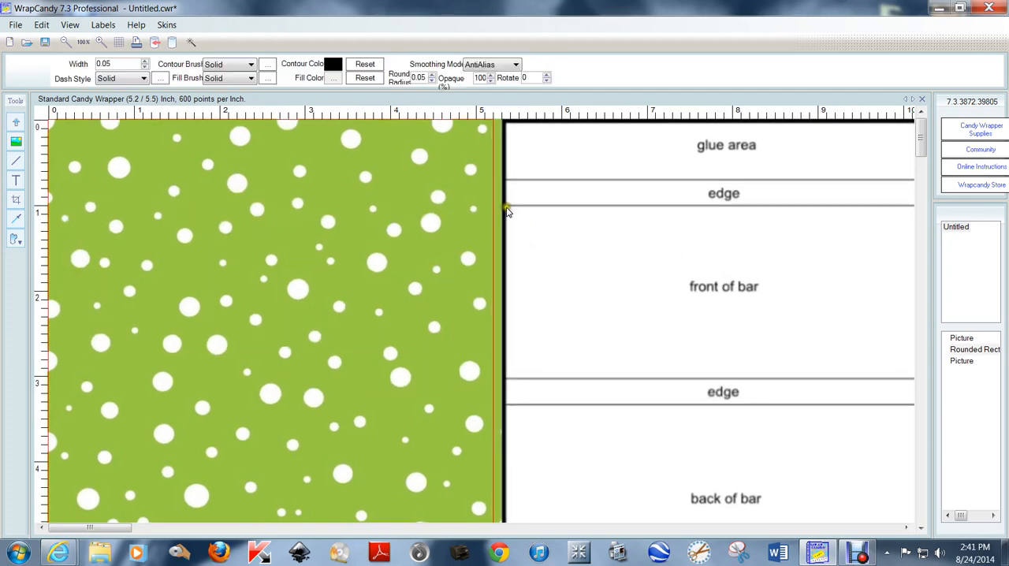
pyautogui.click(508, 210)
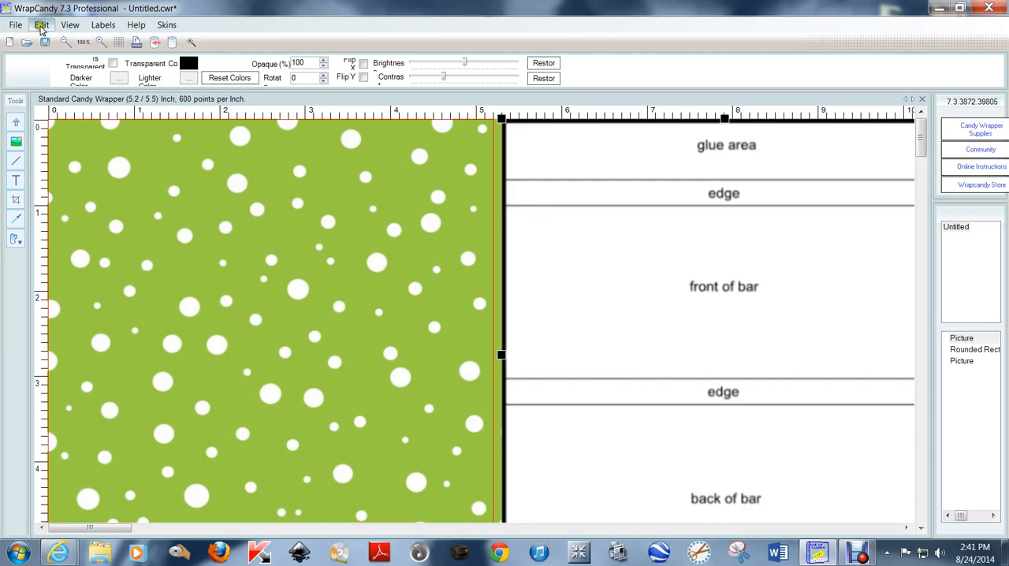
pyautogui.click(41, 26)
pyautogui.moveTo(81, 251)
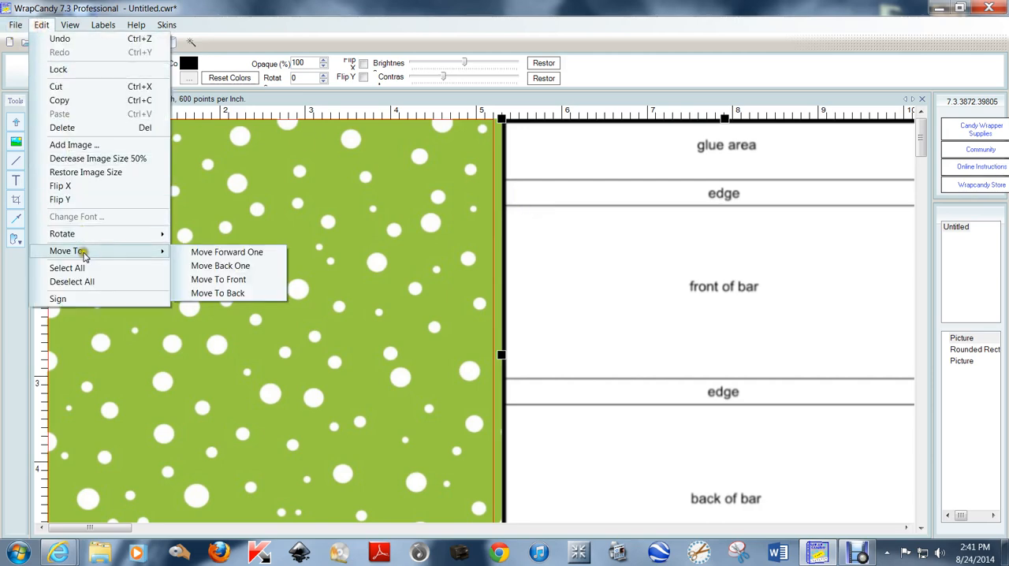
pyautogui.click(276, 292)
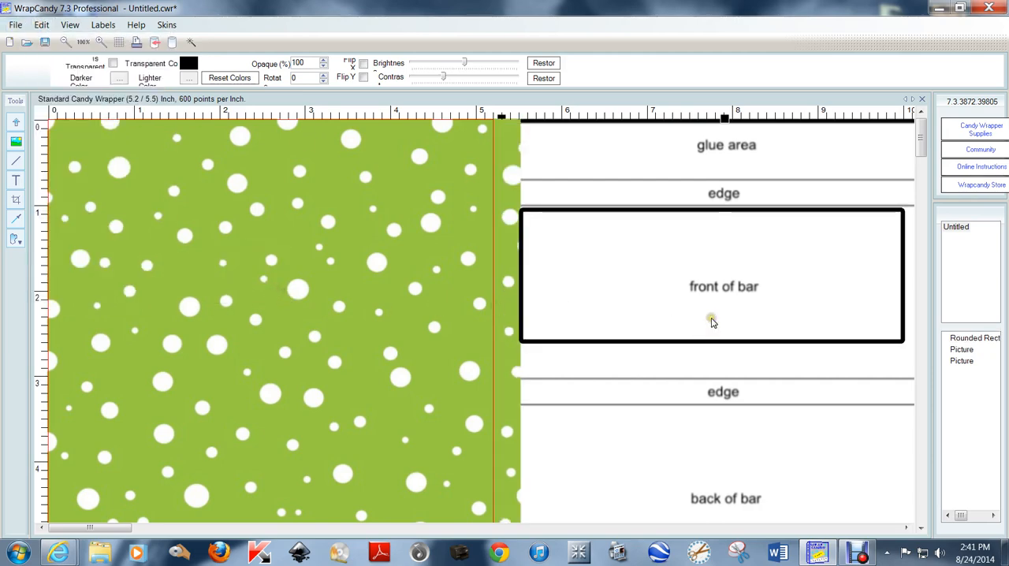
# Shift the placement guide sideways so it sits clear of the dotted paper's edge
pyautogui.scroll(-1, 711, 322)
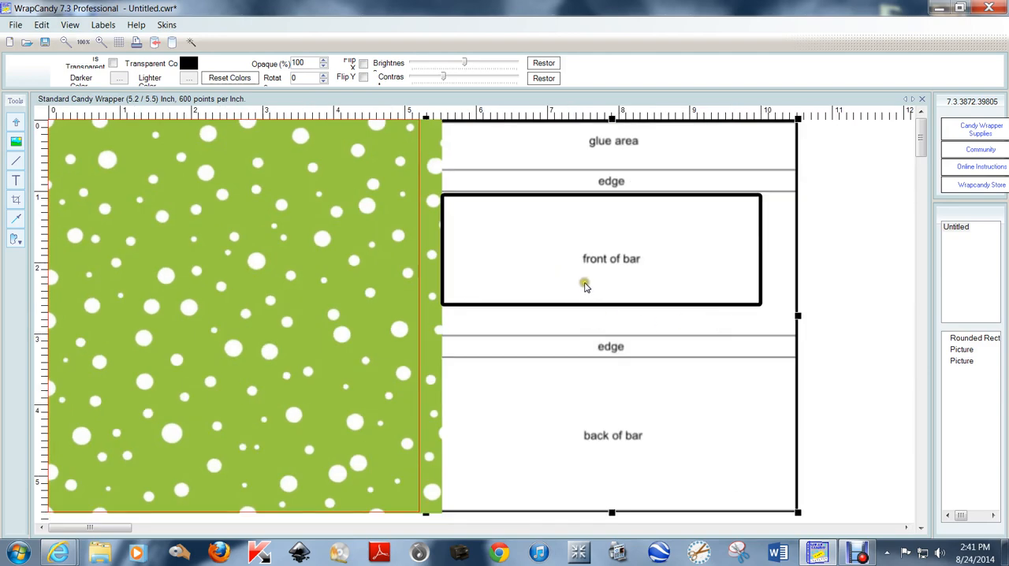
pyautogui.click(773, 350)
pyautogui.moveTo(757, 349); pyautogui.dragTo(777, 349)
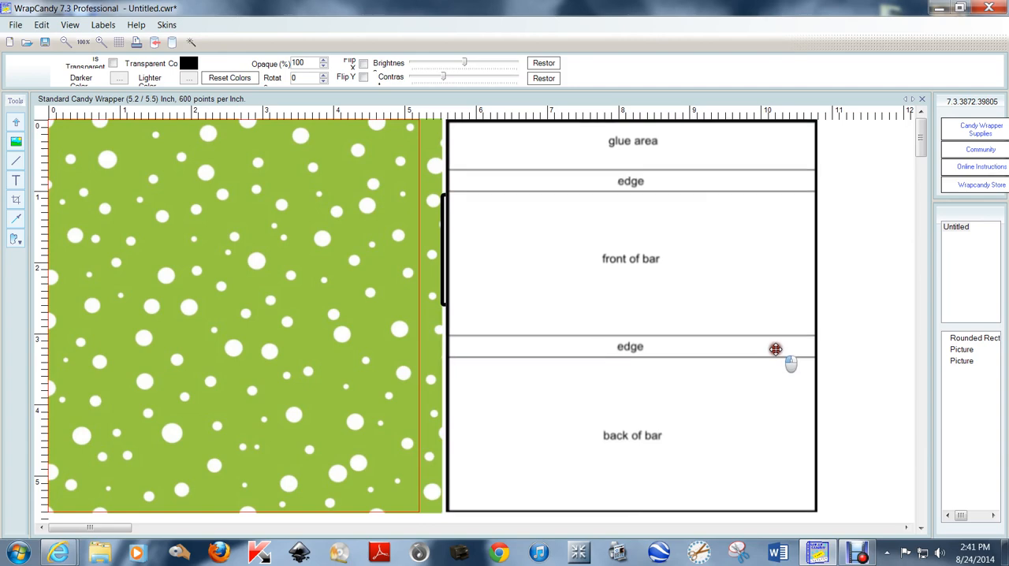
# Position the rounded rectangle inside the guide's front of bar area and enlarge it to about 4.8 by 1.9 inches
pyautogui.click(547, 266)
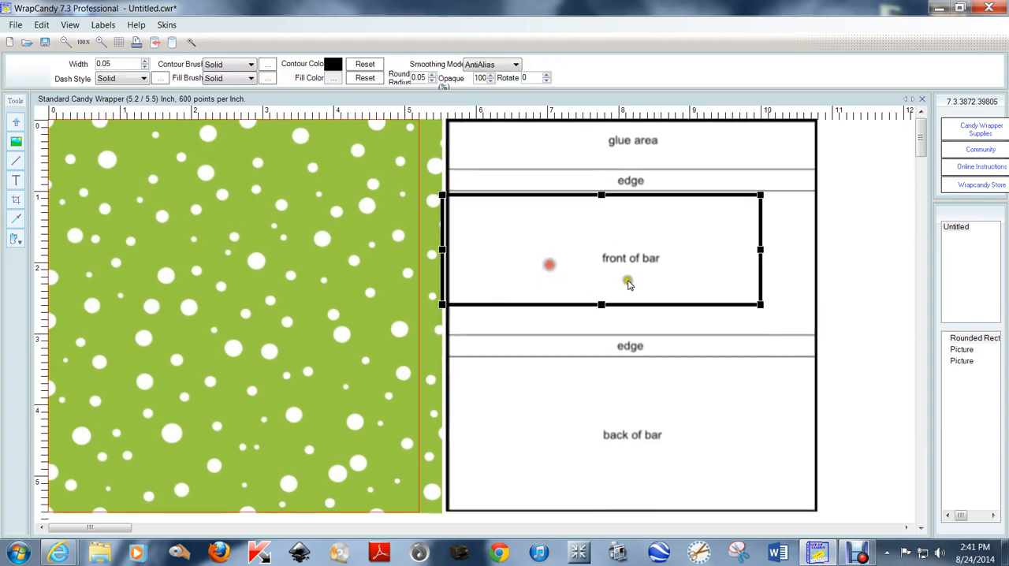
pyautogui.moveTo(606, 241)
pyautogui.mouseDown()
pyautogui.moveTo(633, 248)
pyautogui.moveTo(623, 242)
pyautogui.mouseUp()
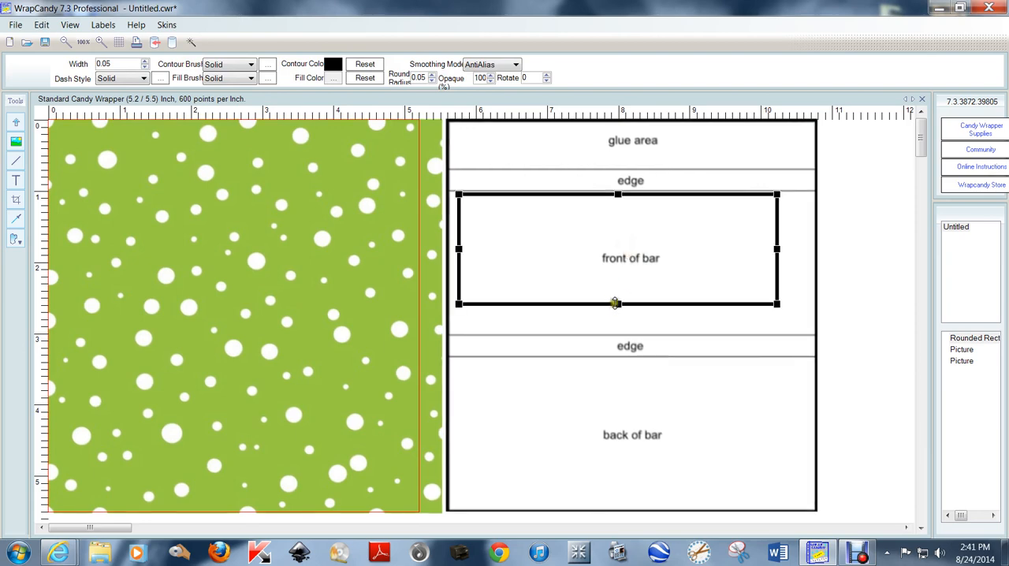
pyautogui.moveTo(615, 303); pyautogui.dragTo(617, 331)
pyautogui.moveTo(777, 262); pyautogui.dragTo(802, 262)
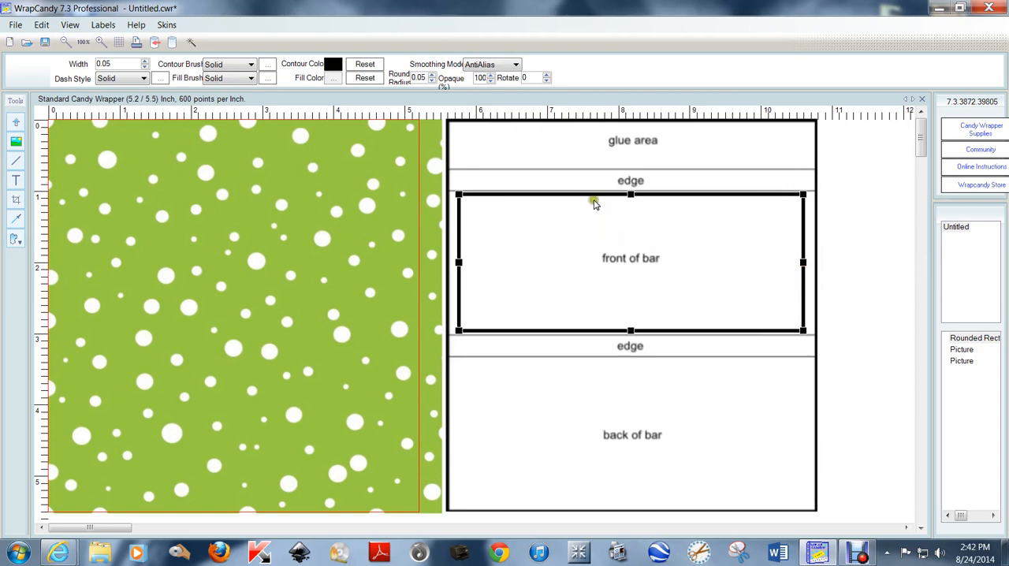
# Set the rounded rectangle's outline width to 0.12
pyautogui.click(145, 61)
pyautogui.click(145, 62)
pyautogui.click(145, 62)
pyautogui.click(145, 61)
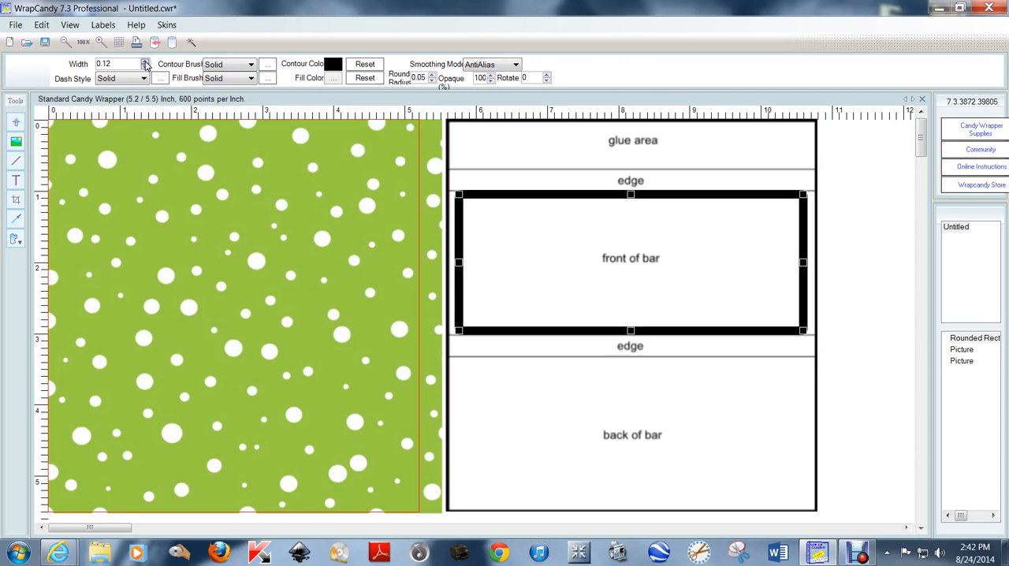
pyautogui.moveTo(627, 242); pyautogui.dragTo(629, 239)
# Give the rounded rectangle a white fill and a white outline
pyautogui.click(333, 78)
pyautogui.click(189, 170)
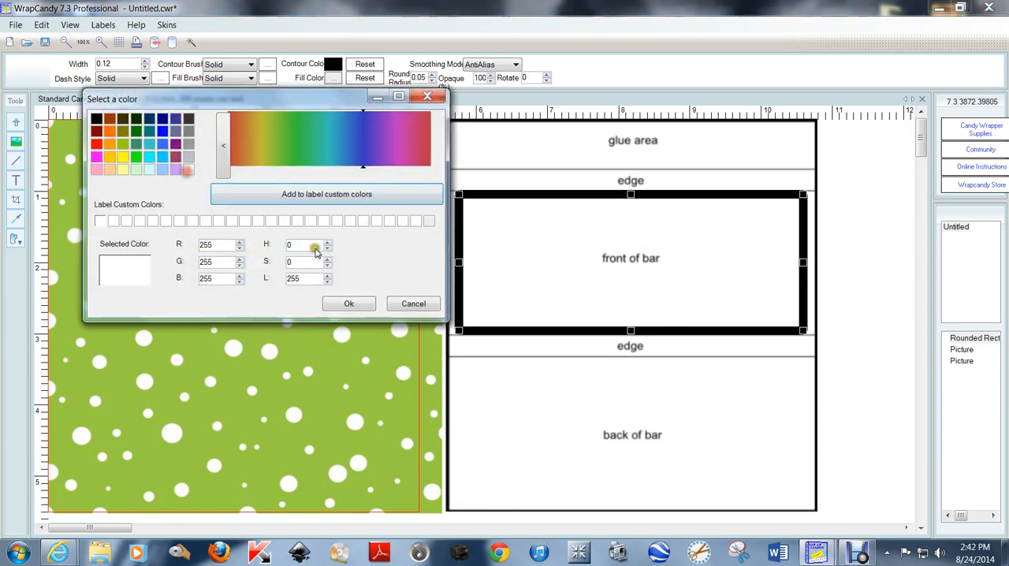
pyautogui.click(349, 303)
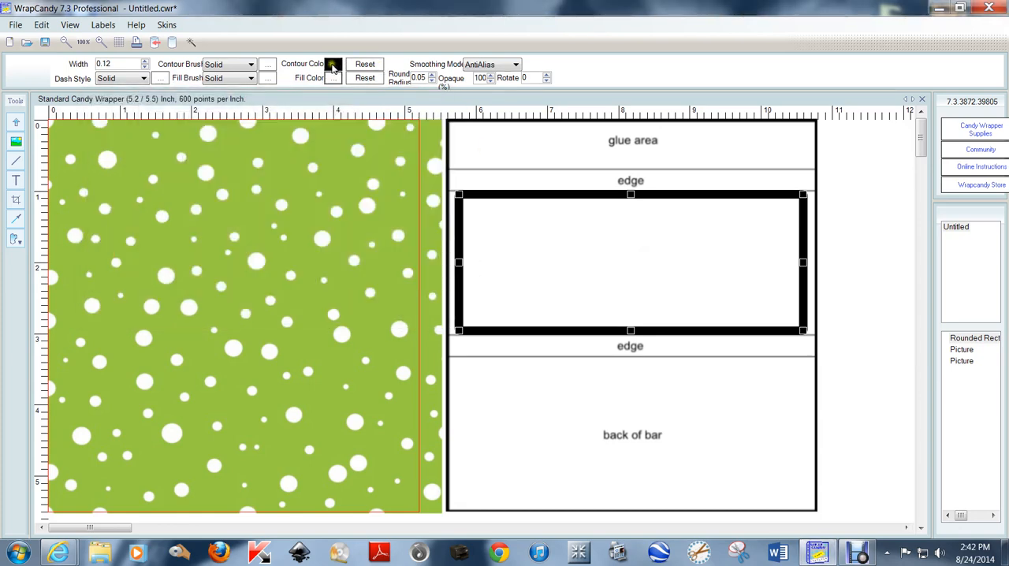
pyautogui.click(333, 68)
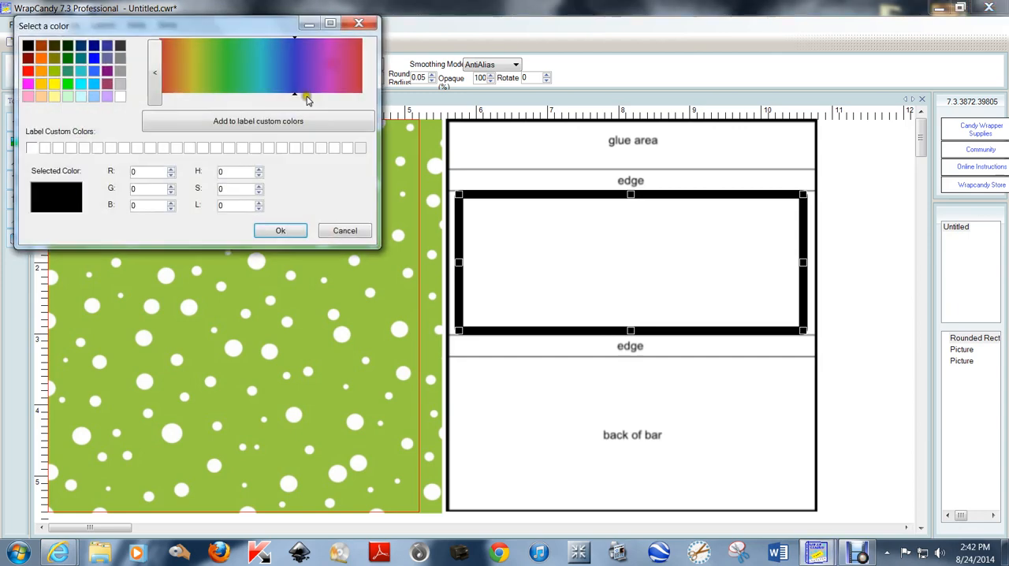
pyautogui.click(122, 97)
pyautogui.click(122, 97)
pyautogui.click(297, 229)
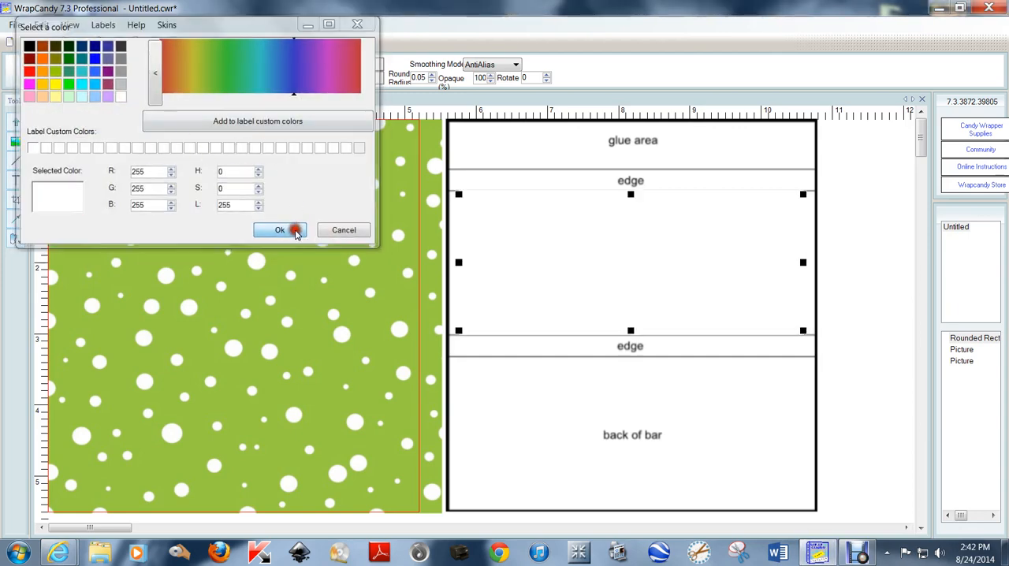
# Move the white rounded rectangle from the guide onto the dotted paper, level with the front of bar area
pyautogui.moveTo(693, 259); pyautogui.dragTo(295, 258)
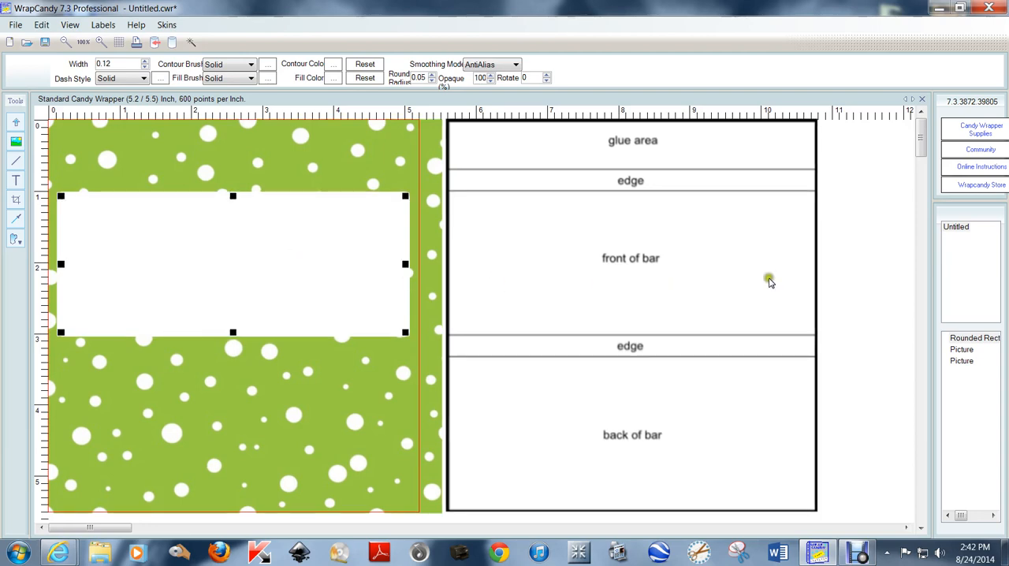
pyautogui.click(882, 222)
# Duplicate the white rounded rectangle and place the copy below it, level with the guide's back of bar area
pyautogui.click(237, 247)
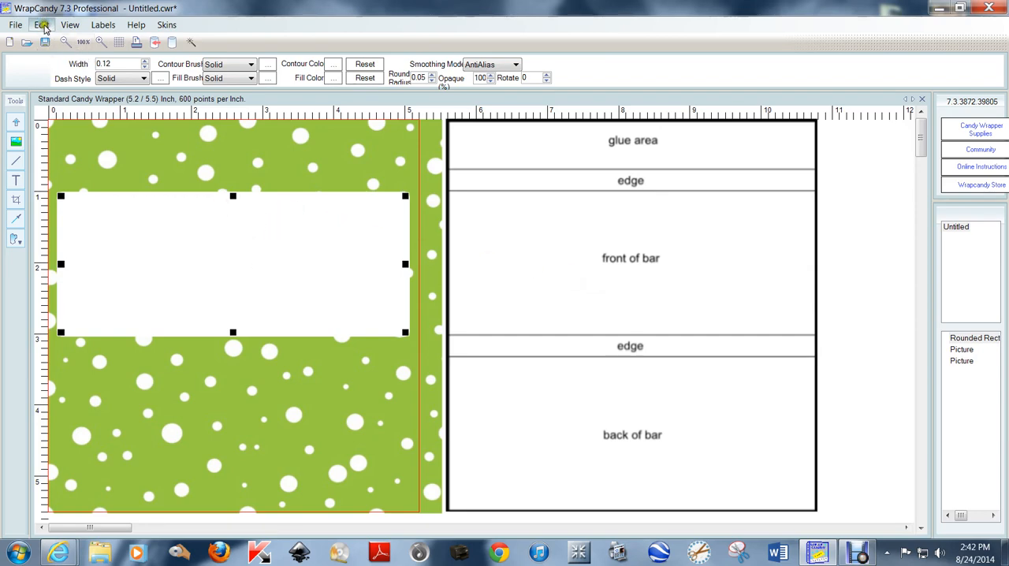
pyautogui.rightClick(233, 254)
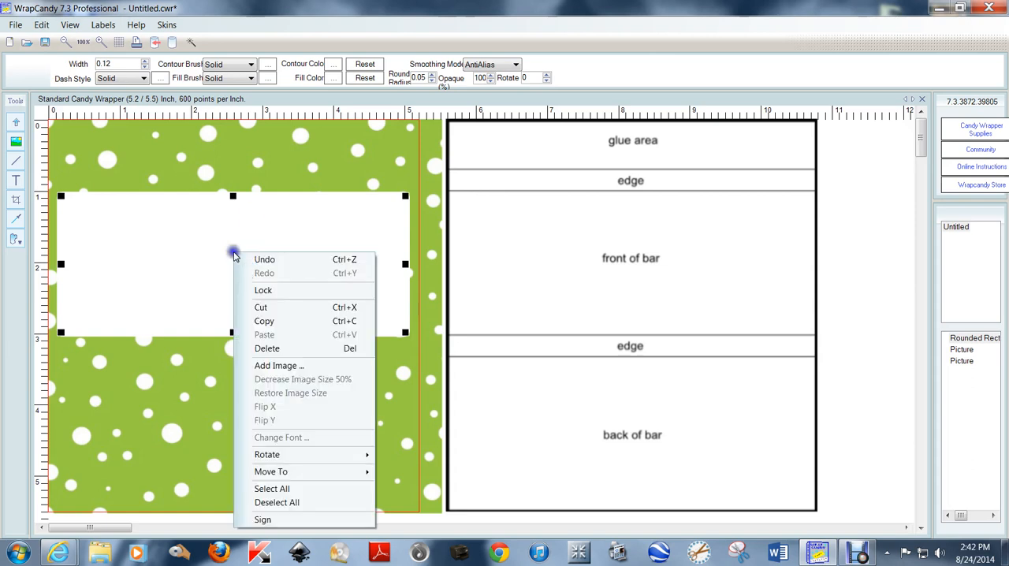
pyautogui.click(278, 318)
pyautogui.rightClick(235, 252)
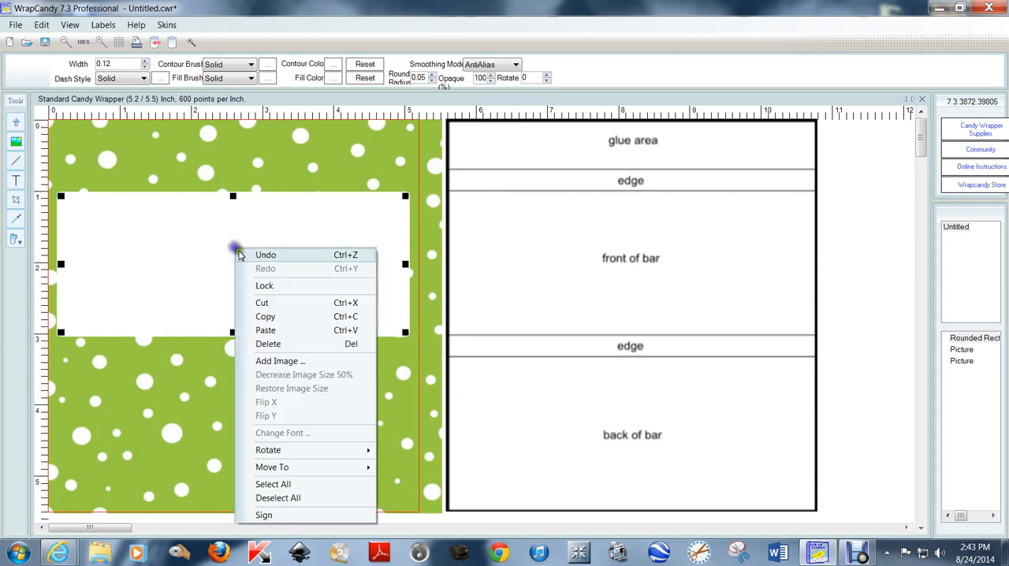
pyautogui.click(281, 331)
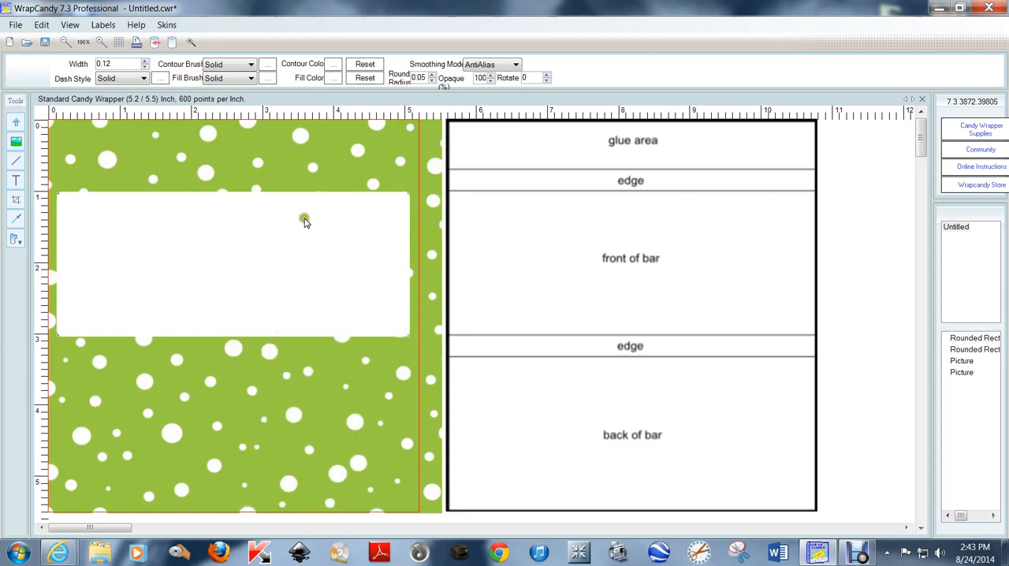
pyautogui.moveTo(304, 221); pyautogui.dragTo(304, 386)
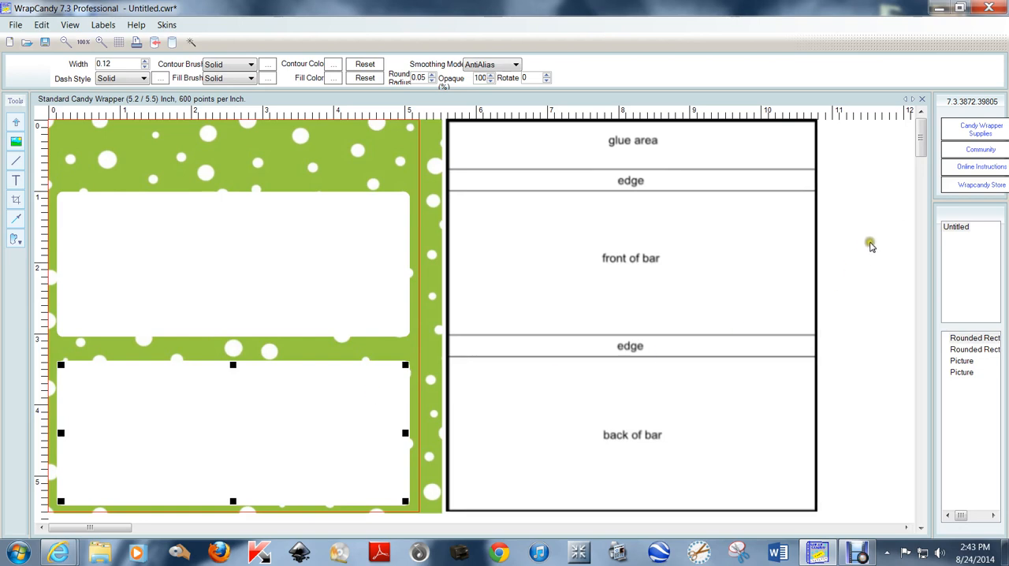
pyautogui.click(864, 238)
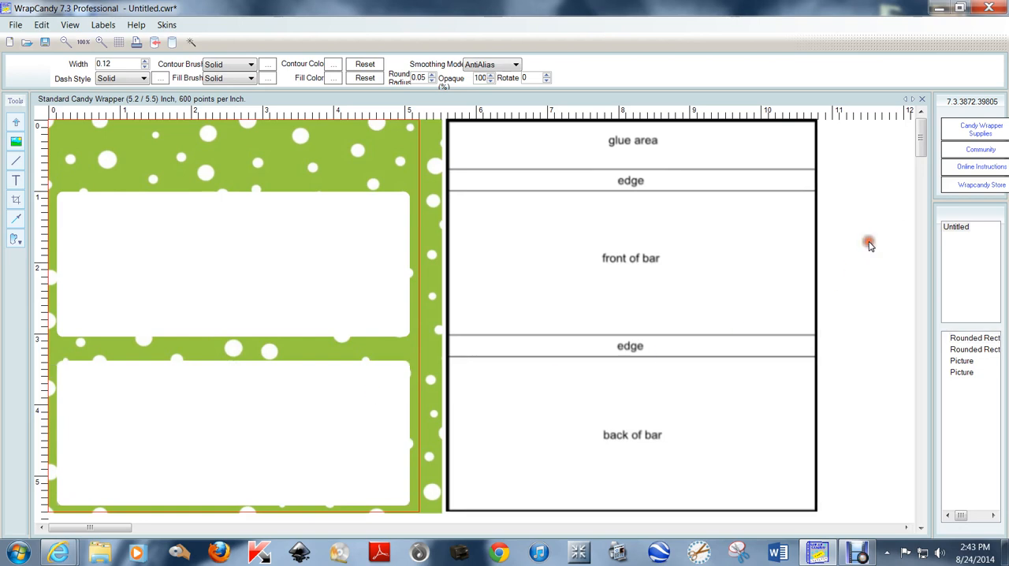
# Sample the dotted paper's green background (RGB 152, 202, 67) and store it as a custom label color
pyautogui.click(14, 221)
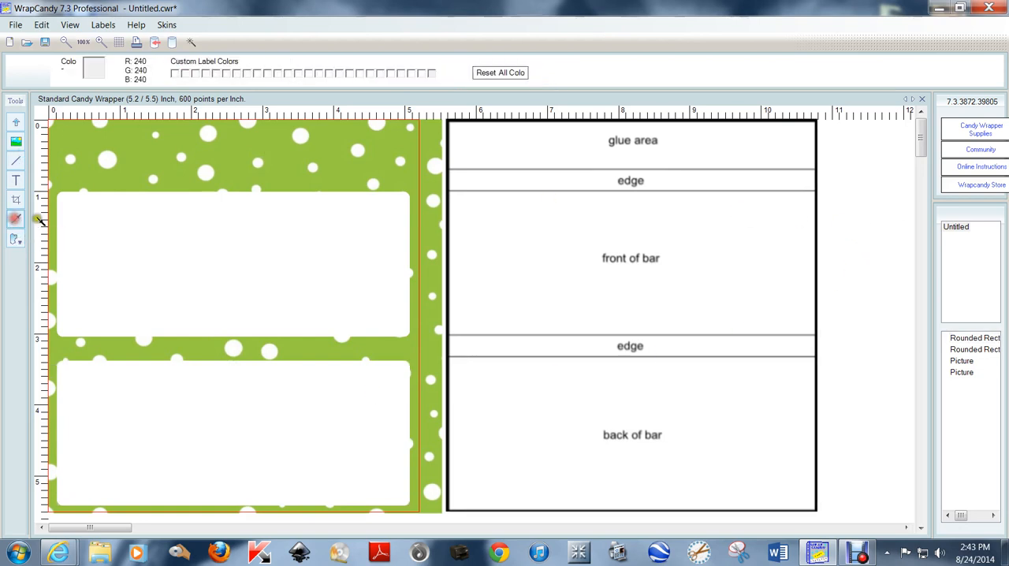
pyautogui.click(126, 164)
pyautogui.click(148, 169)
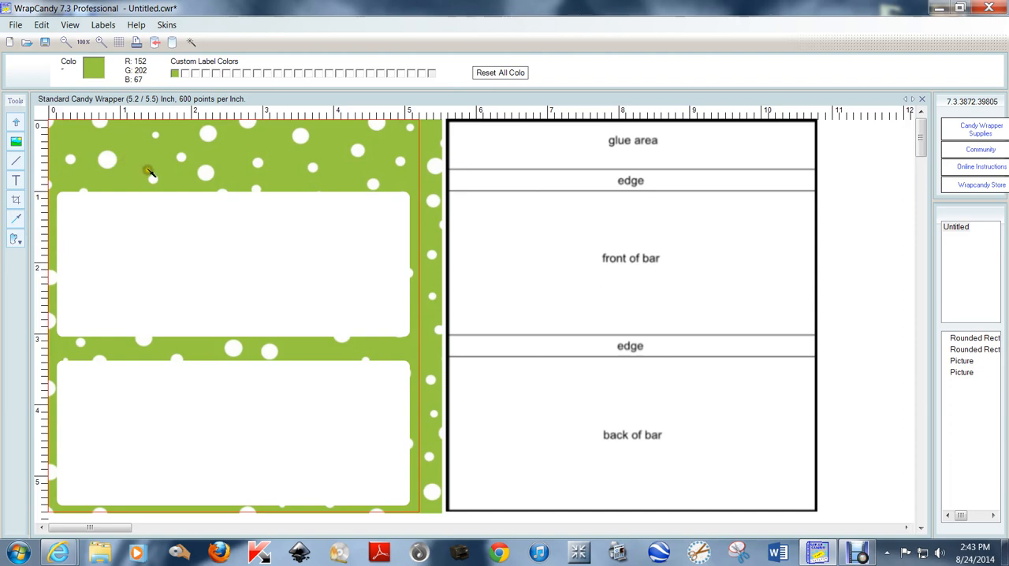
pyautogui.click(138, 174)
pyautogui.click(122, 139)
pyautogui.click(156, 154)
pyautogui.click(16, 123)
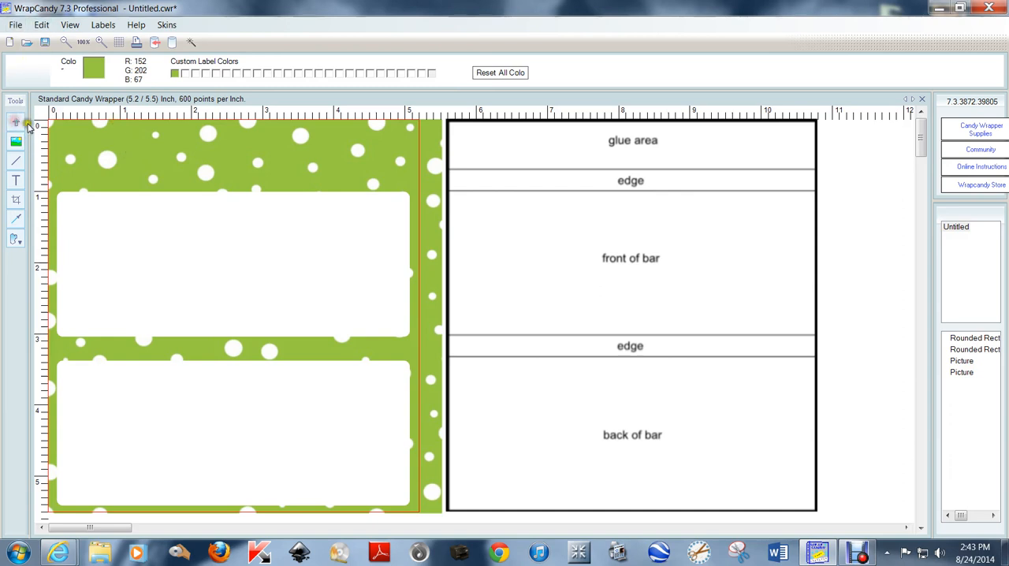
pyautogui.click(174, 73)
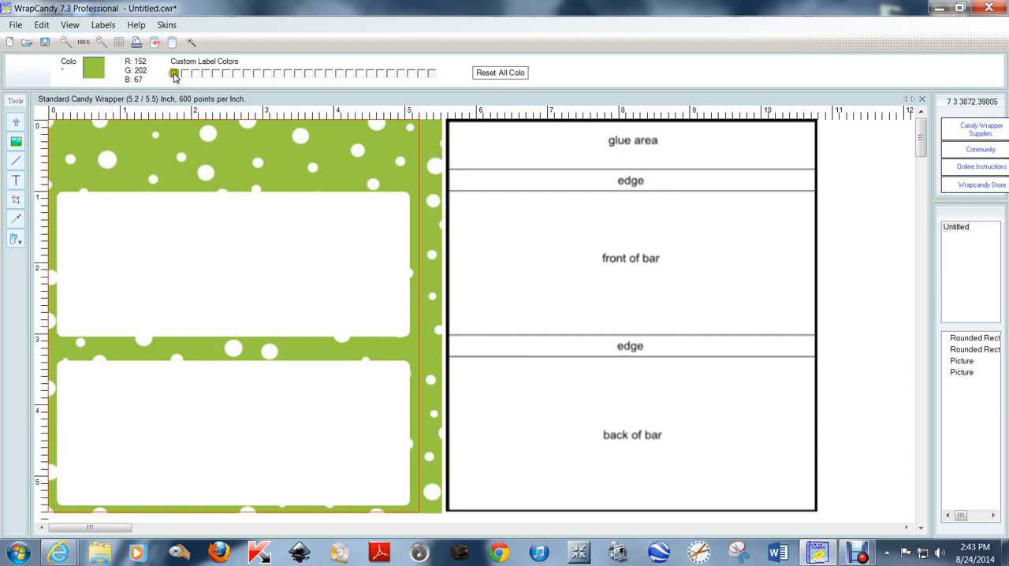
# Draw a rounded rectangle about 4.8 by 1.9 inches just inside the edges of the front white panel
pyautogui.click(189, 259)
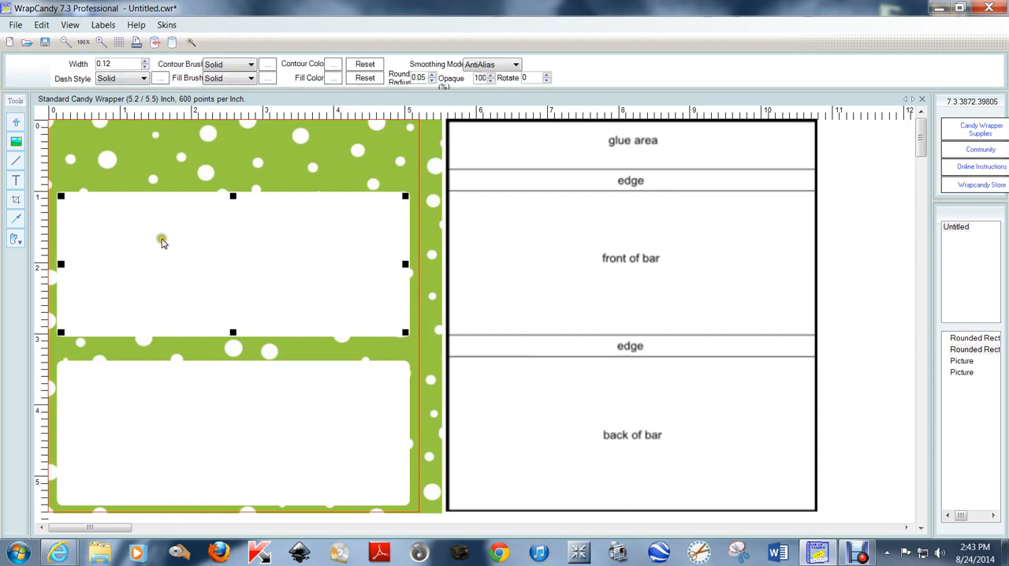
pyautogui.click(15, 239)
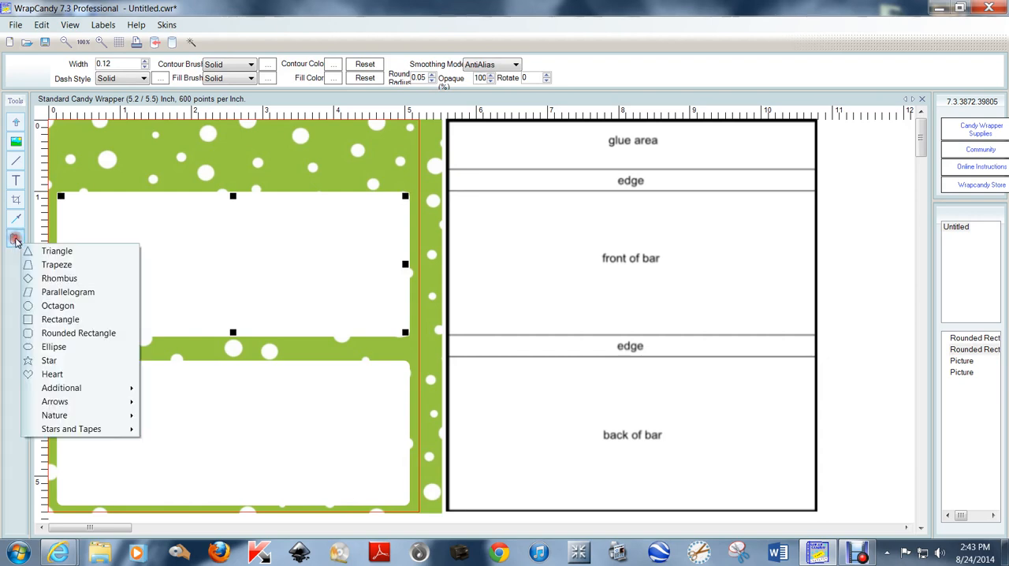
pyautogui.click(108, 335)
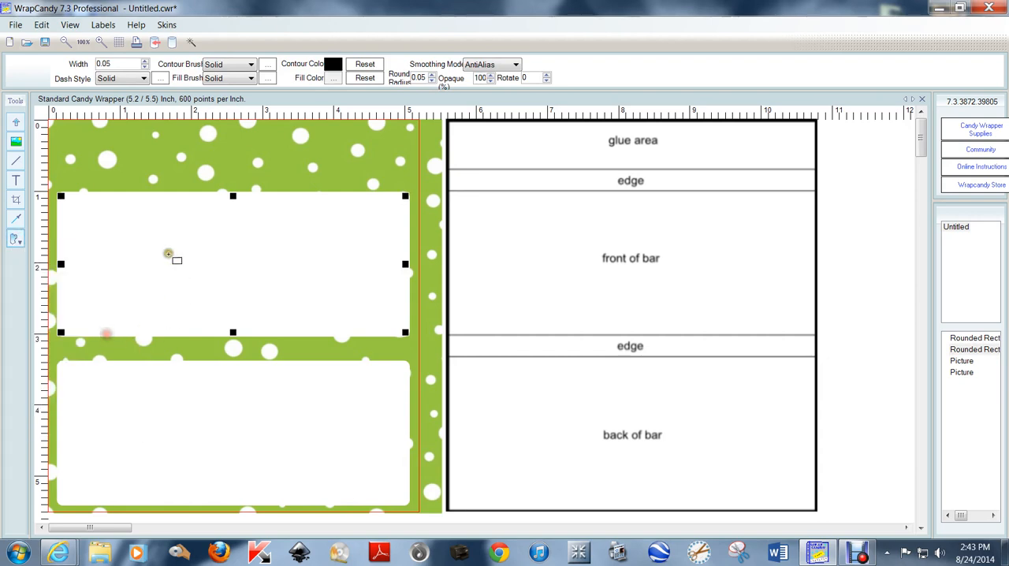
pyautogui.moveTo(61, 197)
pyautogui.mouseDown()
pyautogui.moveTo(77, 223)
pyautogui.moveTo(404, 329)
pyautogui.mouseUp()
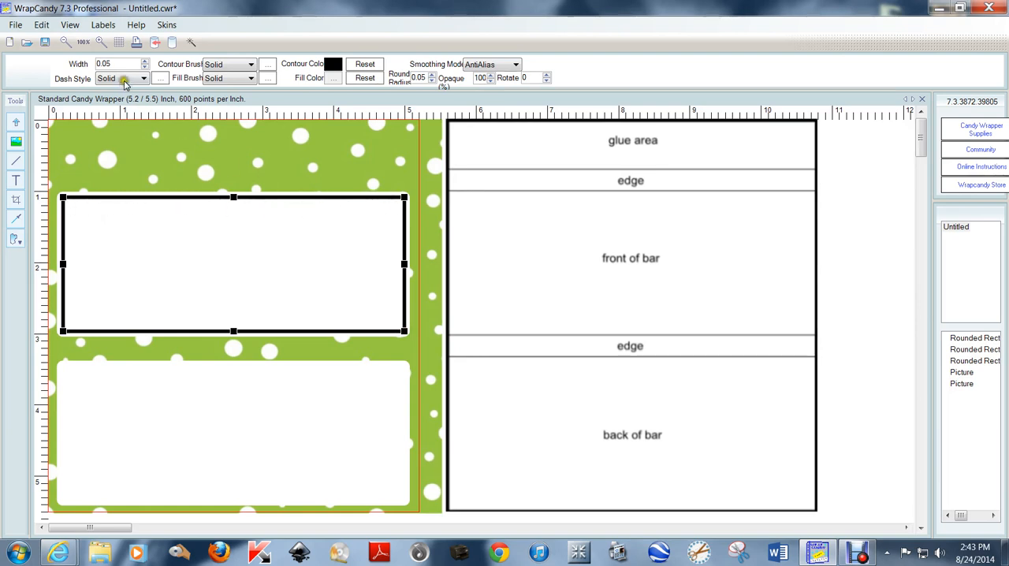
# Set the new rounded rectangle's contour color to the stored custom green
pyautogui.click(160, 222)
pyautogui.click(334, 67)
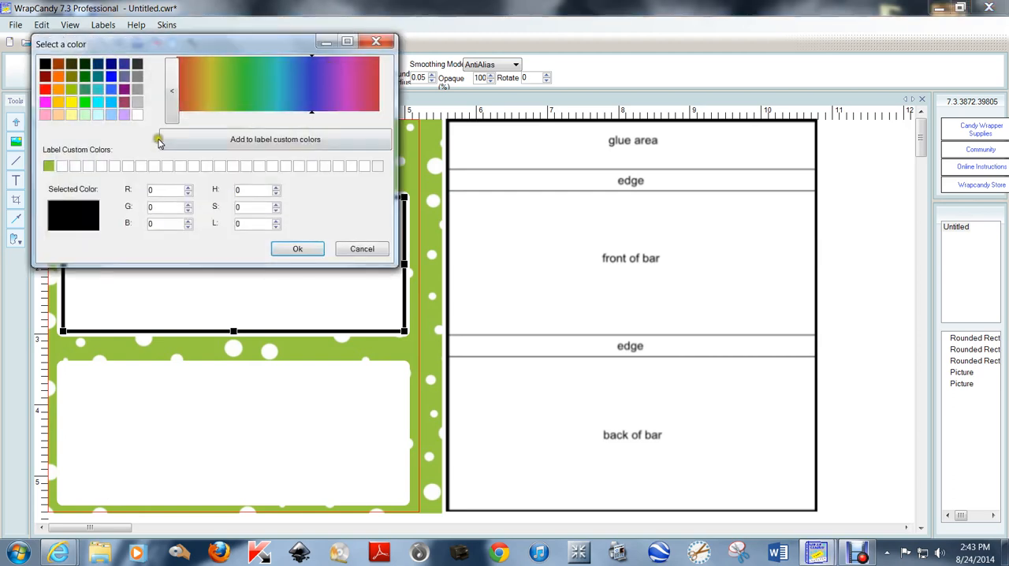
pyautogui.click(48, 167)
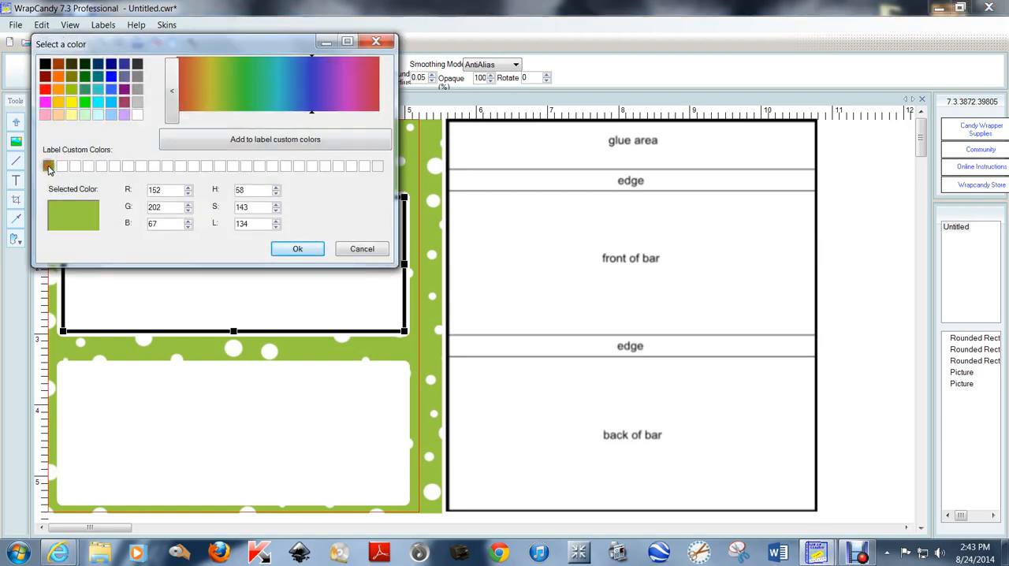
pyautogui.click(308, 249)
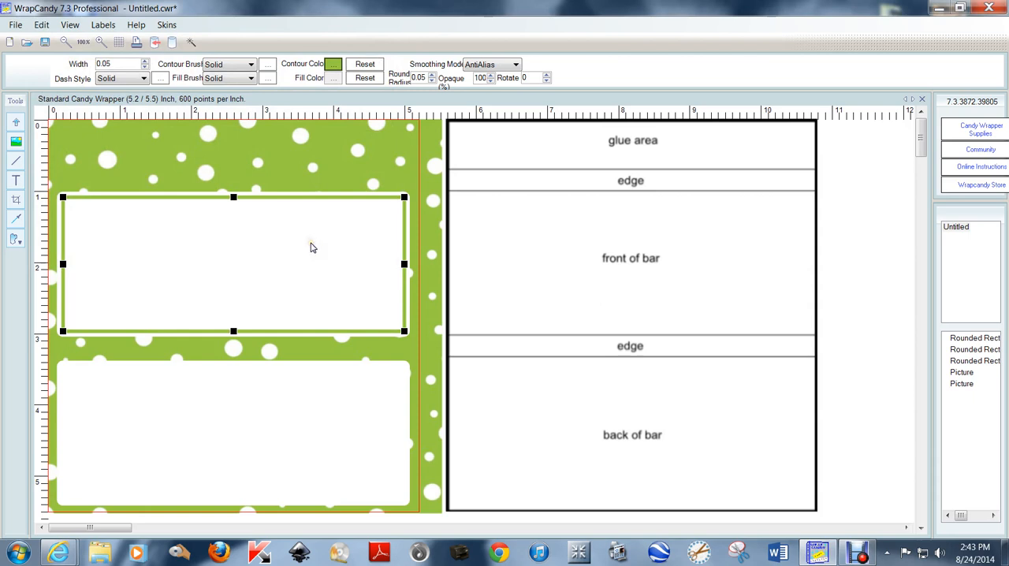
# Duplicate the green rounded frame and place the copy inside the back white panel
pyautogui.rightClick(269, 201)
pyautogui.click(326, 266)
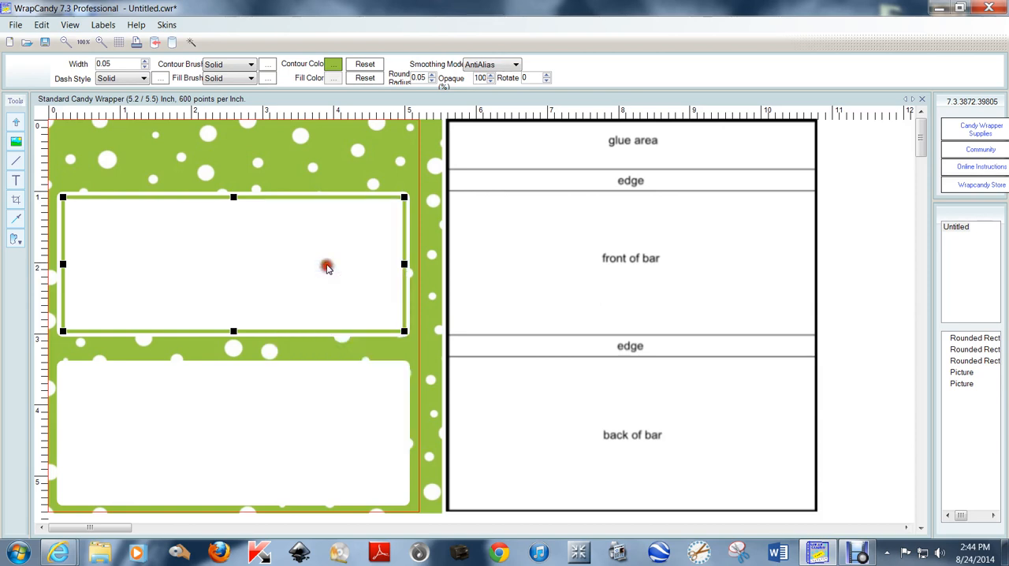
pyautogui.rightClick(287, 202)
pyautogui.click(324, 279)
pyautogui.click(233, 227)
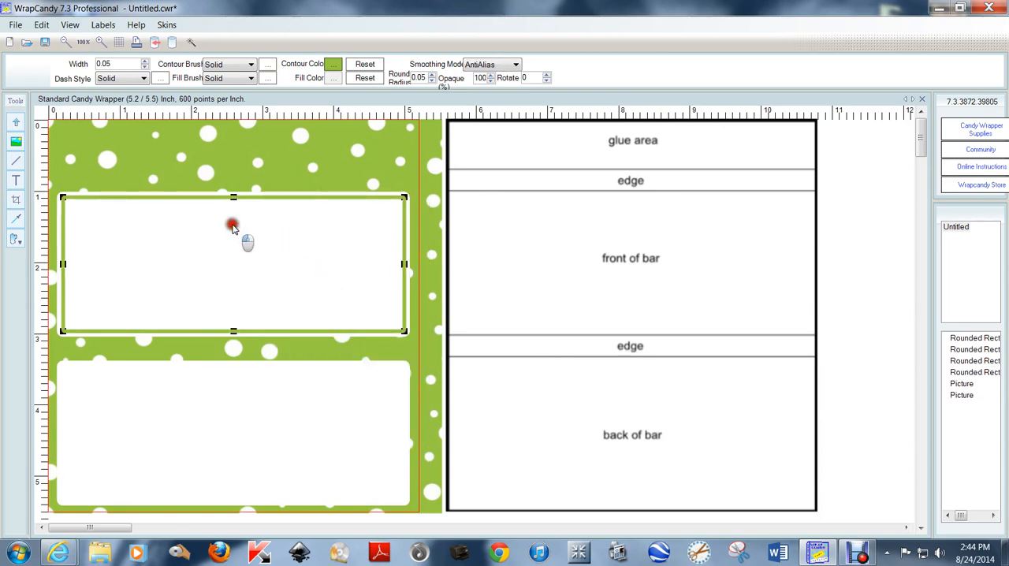
pyautogui.moveTo(233, 227); pyautogui.dragTo(232, 393)
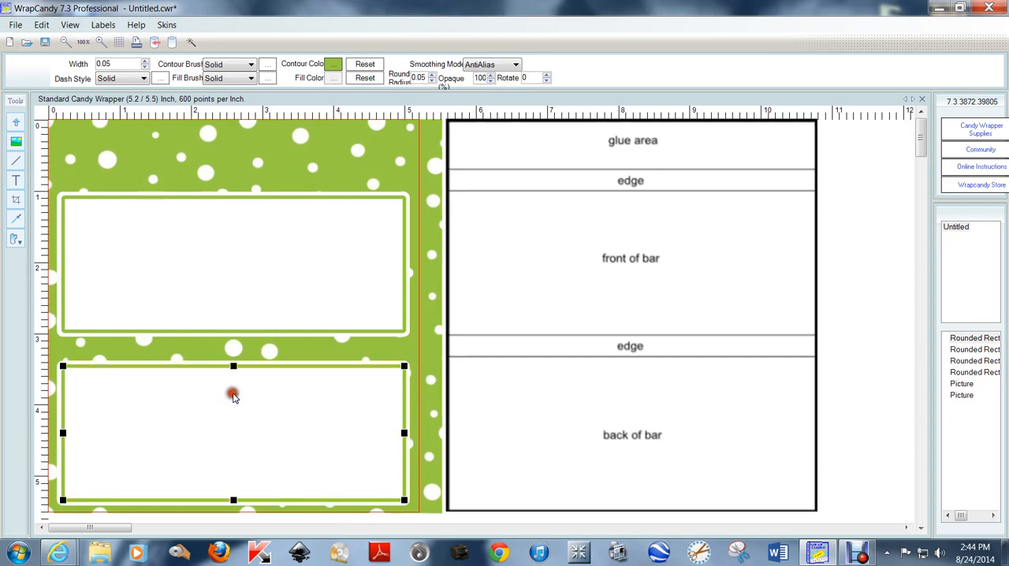
pyautogui.click(836, 240)
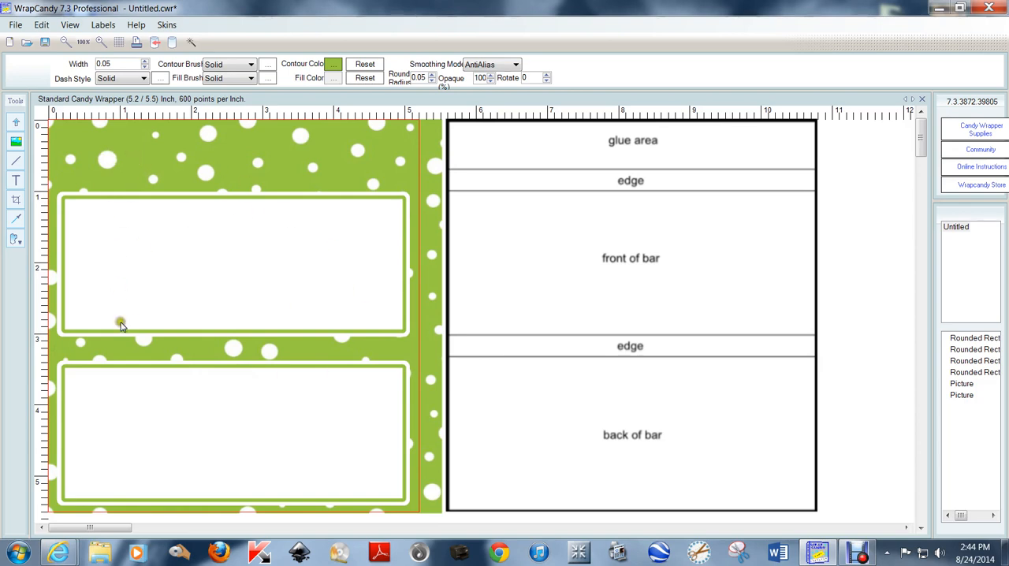
# Insert the Magicmaker_KW_Aloha_girl image from the Aloha folder of Magic Maker Scraps in the desktop's Commercial Use Stuff folder
pyautogui.click(16, 142)
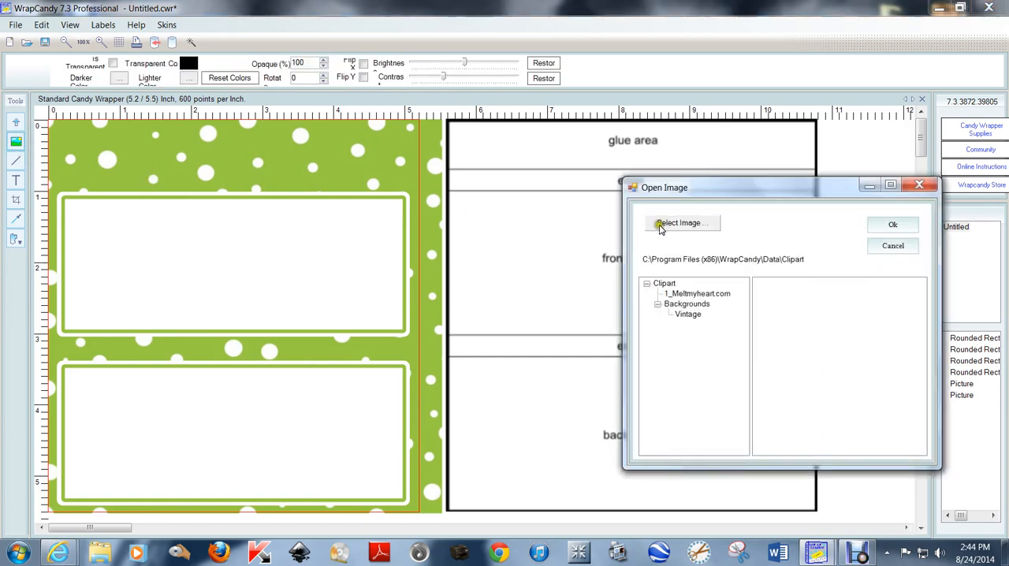
pyautogui.click(670, 224)
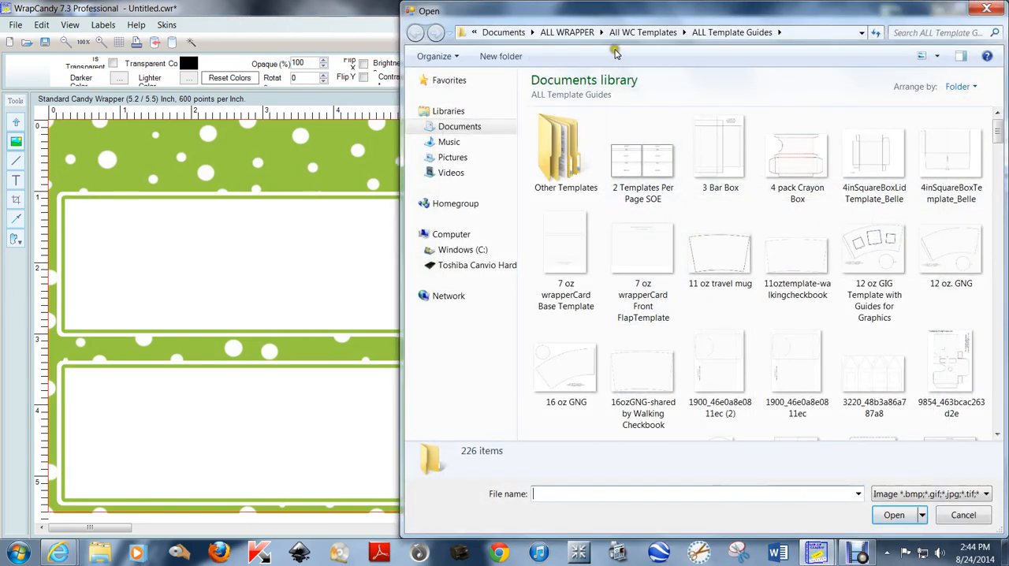
pyautogui.click(473, 32)
pyautogui.click(495, 68)
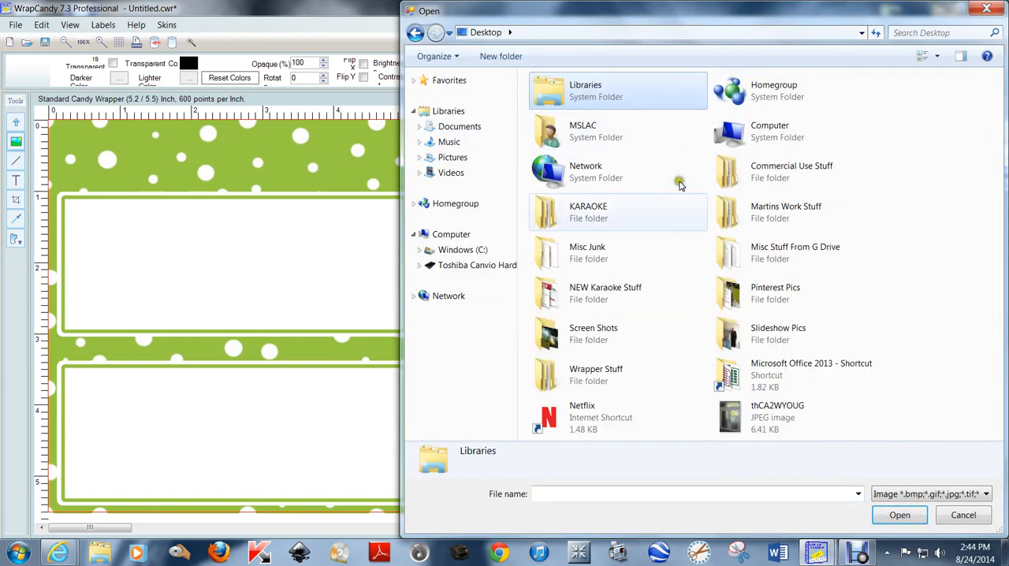
pyautogui.doubleClick(769, 167)
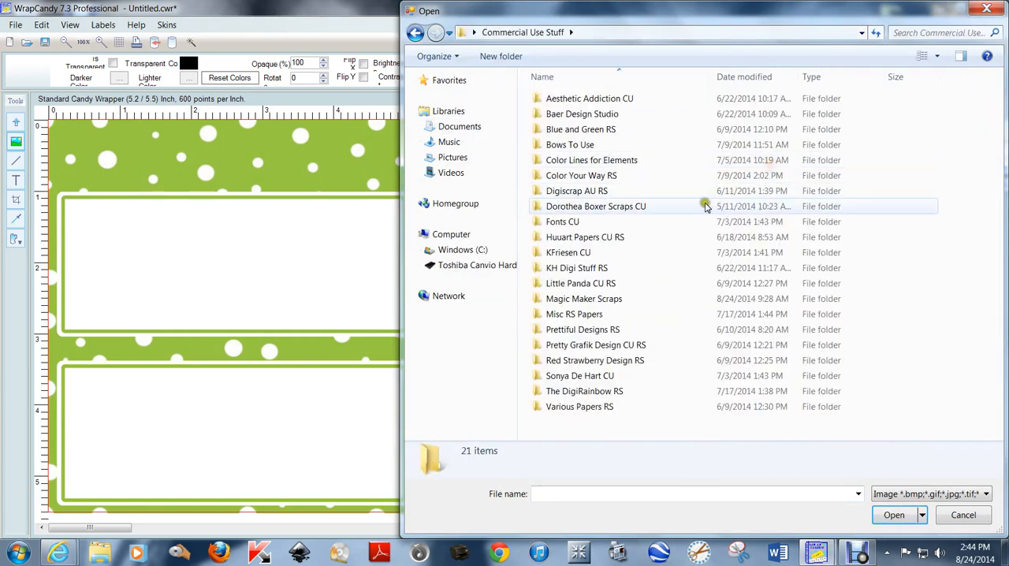
pyautogui.doubleClick(581, 299)
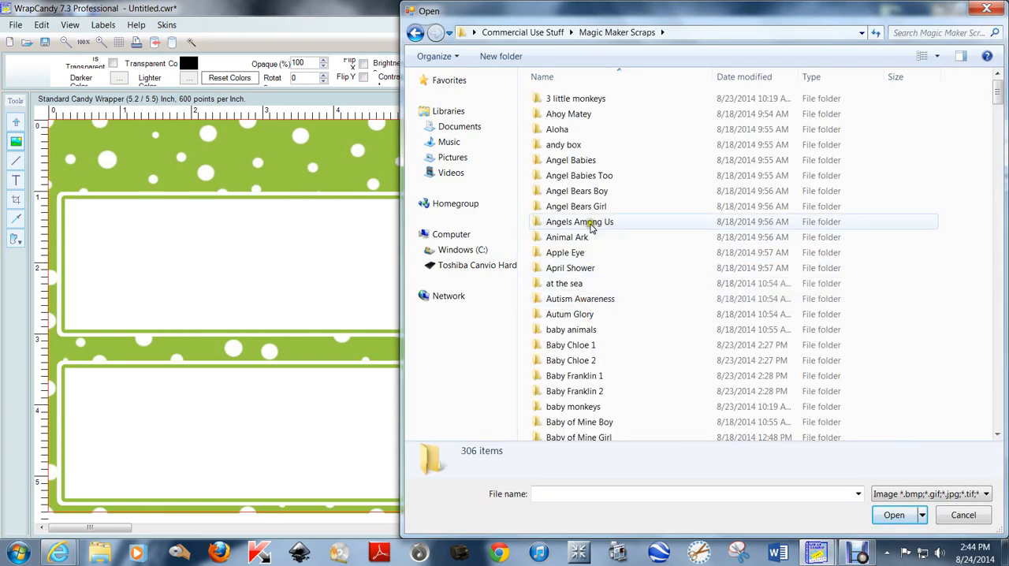
pyautogui.doubleClick(574, 129)
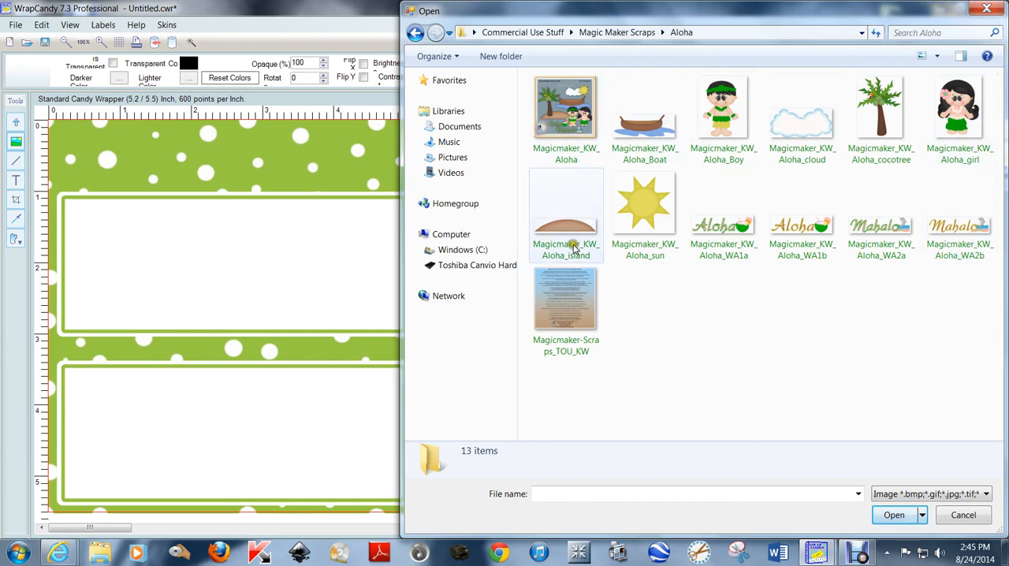
pyautogui.doubleClick(957, 110)
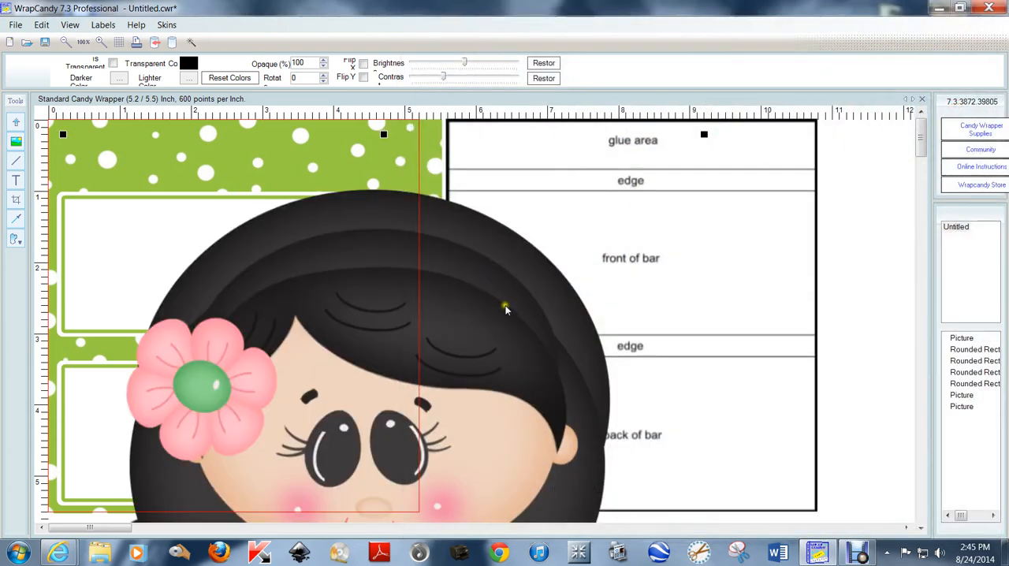
pyautogui.scroll(-3, 506, 309)
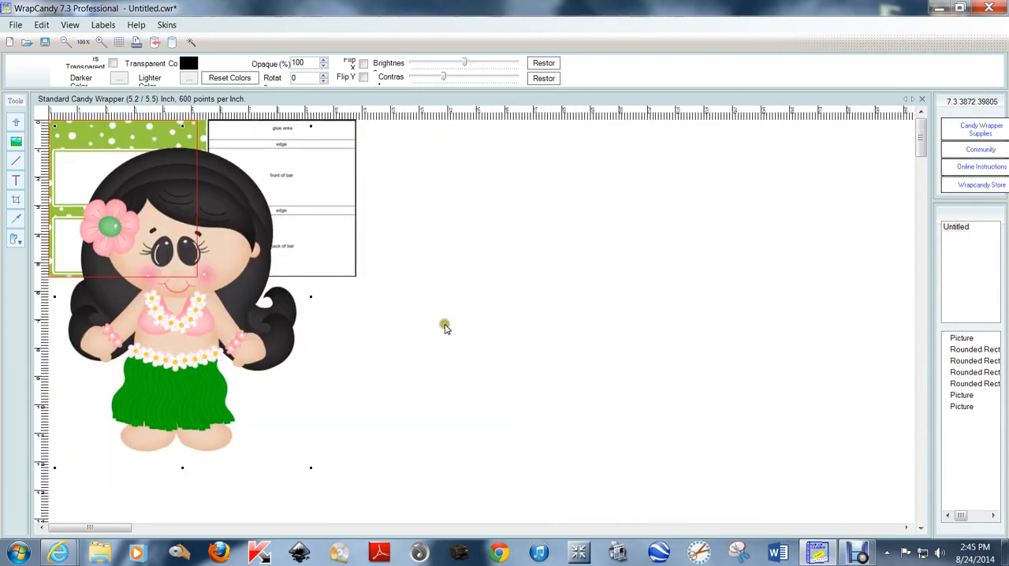
pyautogui.scroll(1, 446, 328)
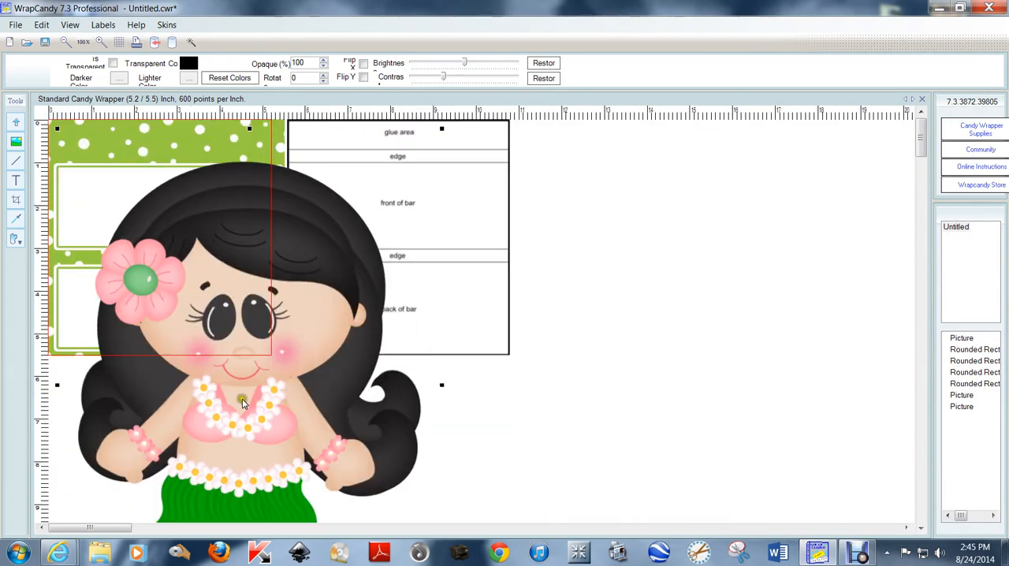
# Decrease the Aloha girl image by 50% three times and place it in the lower-right corner of the front white panel
pyautogui.scroll(1, 243, 401)
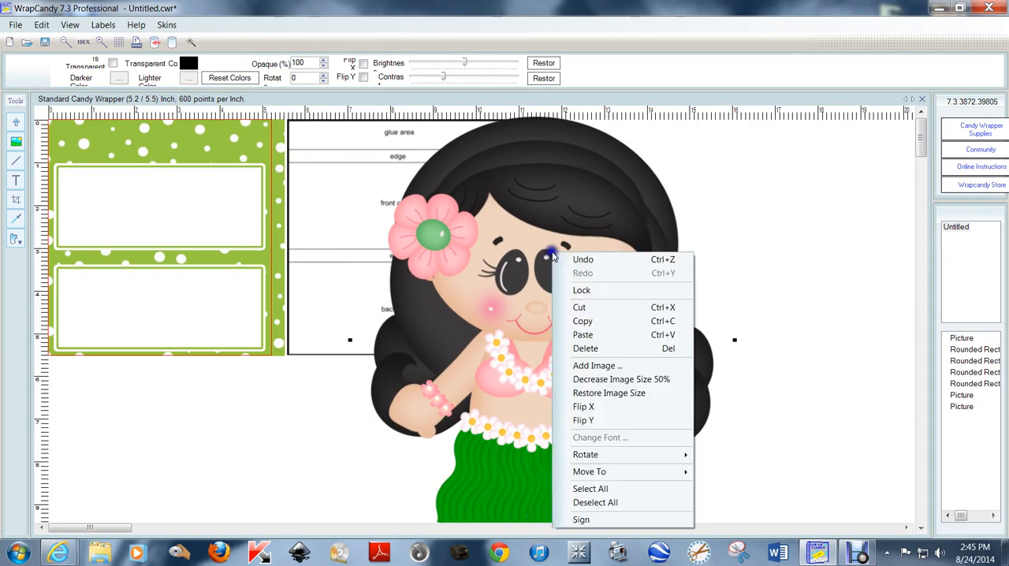
pyautogui.rightClick(552, 254)
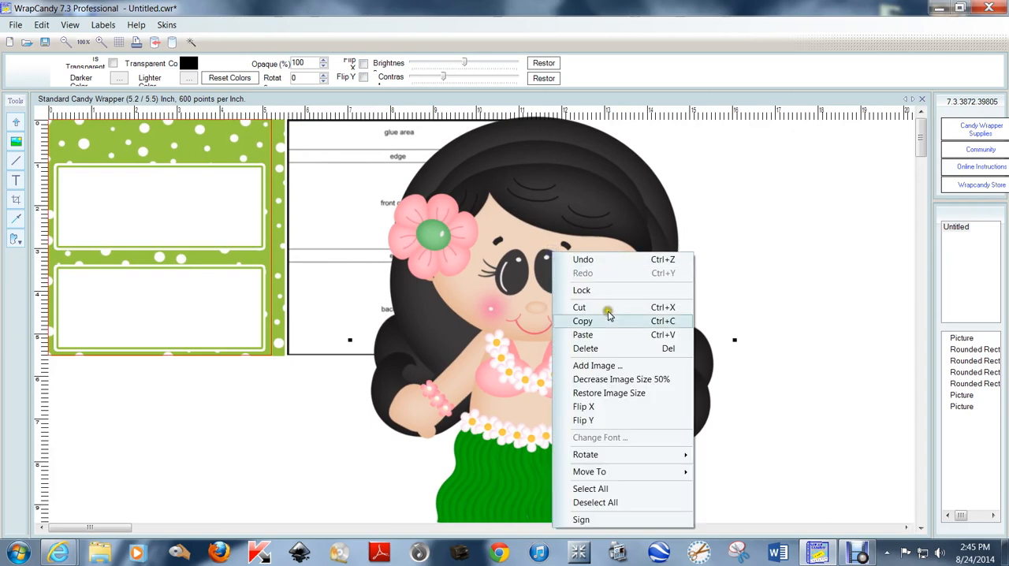
pyautogui.click(615, 381)
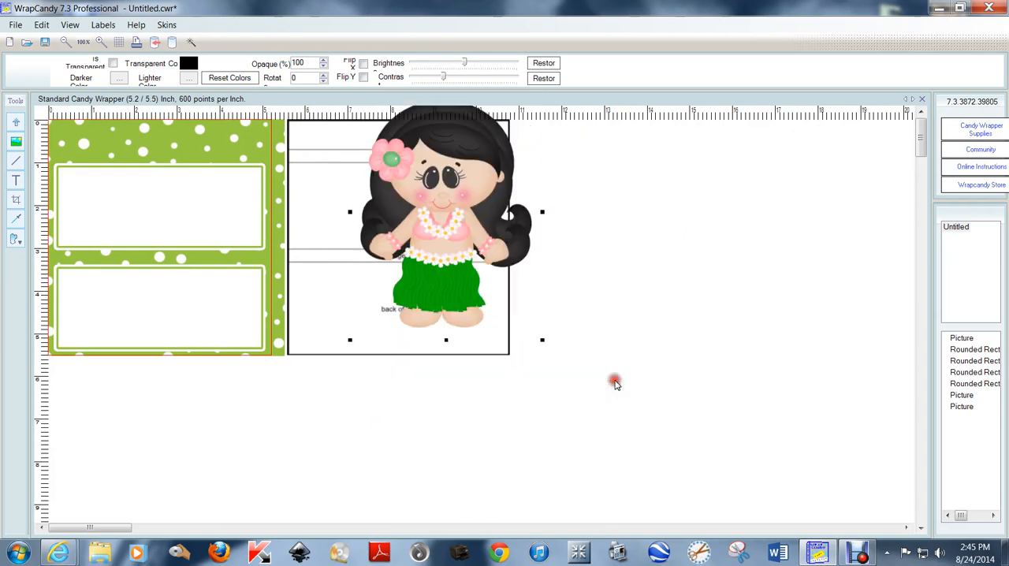
pyautogui.rightClick(439, 193)
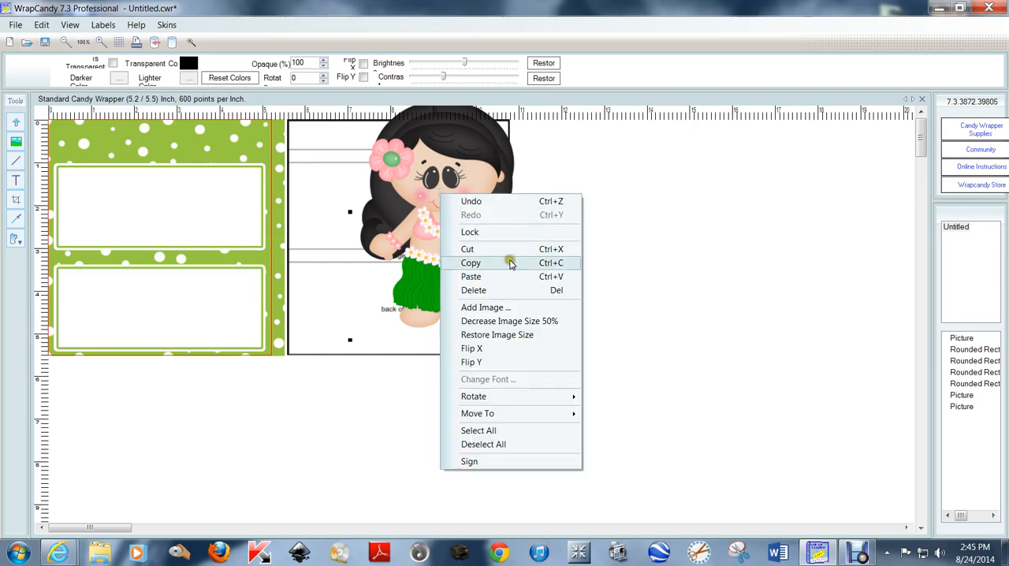
pyautogui.click(521, 319)
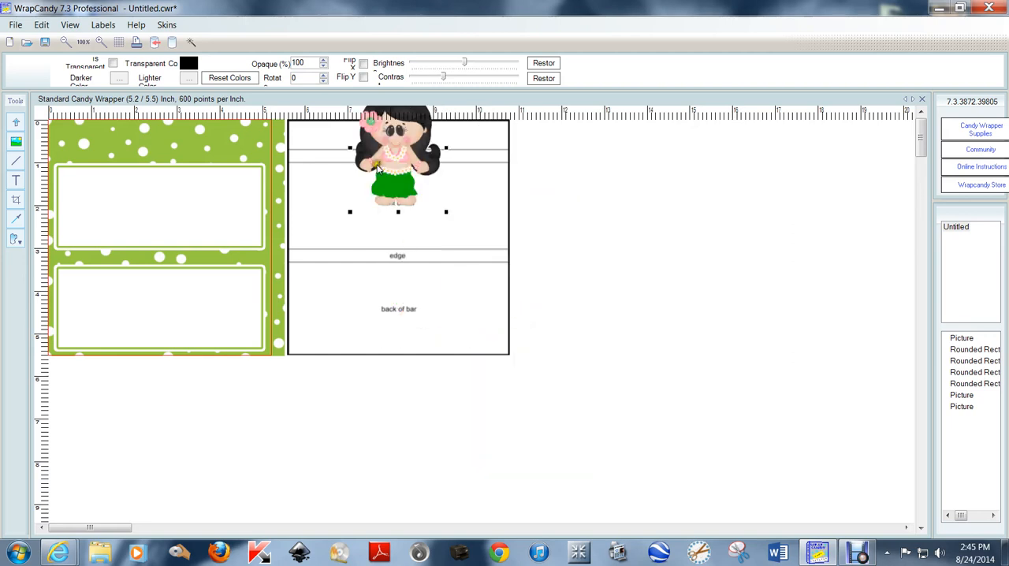
pyautogui.moveTo(401, 153); pyautogui.dragTo(322, 215)
pyautogui.rightClick(320, 205)
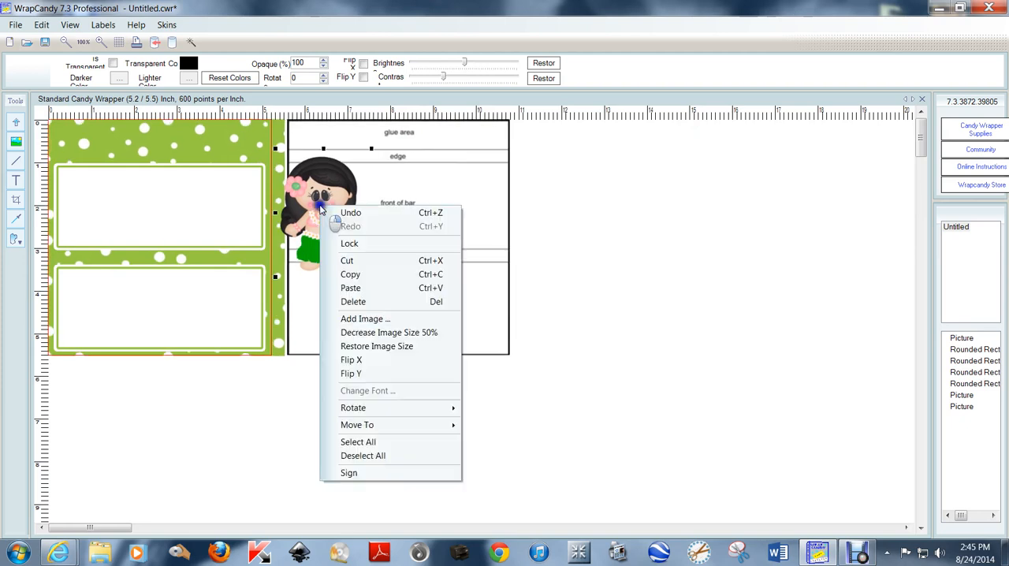
pyautogui.click(380, 332)
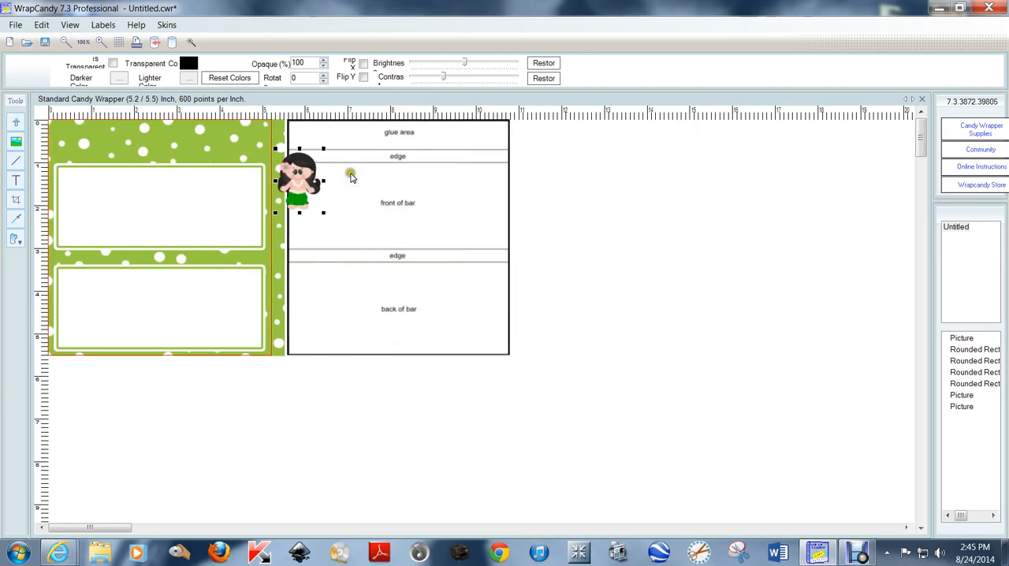
pyautogui.moveTo(301, 188); pyautogui.dragTo(239, 223)
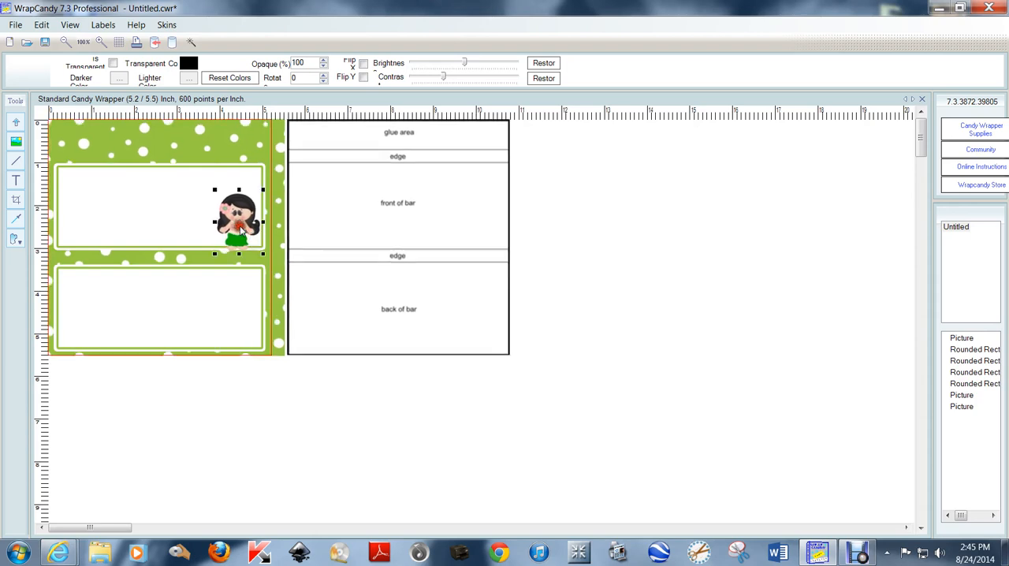
# Enlarge the girl to about the front panel's full height and shift her slightly over its right border
pyautogui.scroll(2, 400, 223)
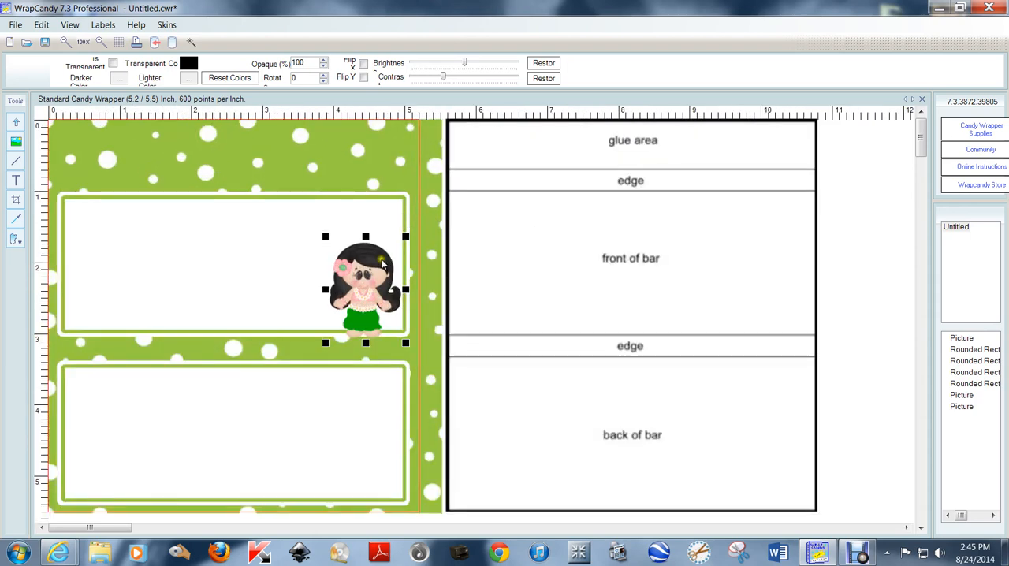
pyautogui.moveTo(324, 236); pyautogui.dragTo(283, 168)
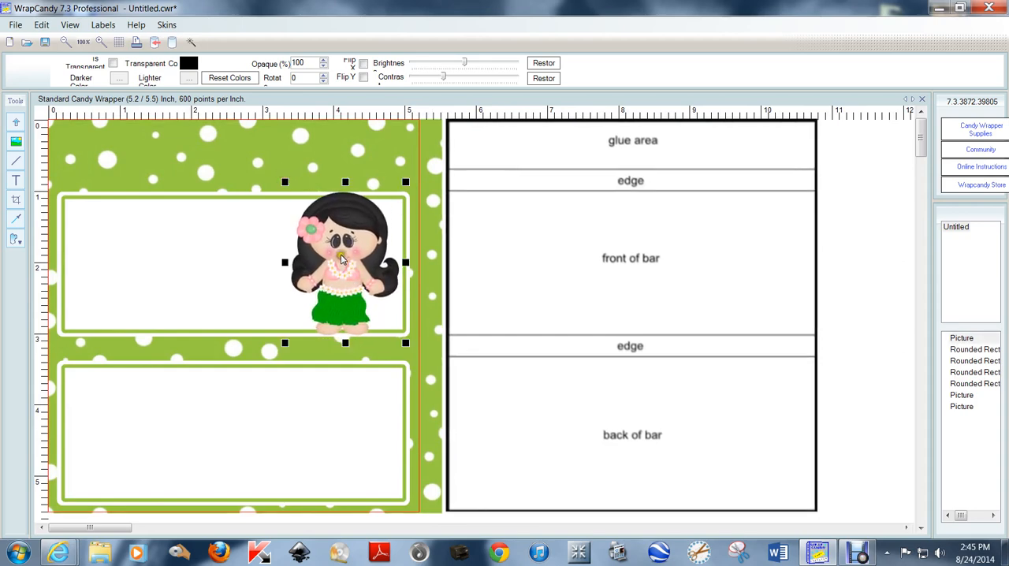
pyautogui.moveTo(341, 258); pyautogui.dragTo(349, 255)
pyautogui.click(841, 266)
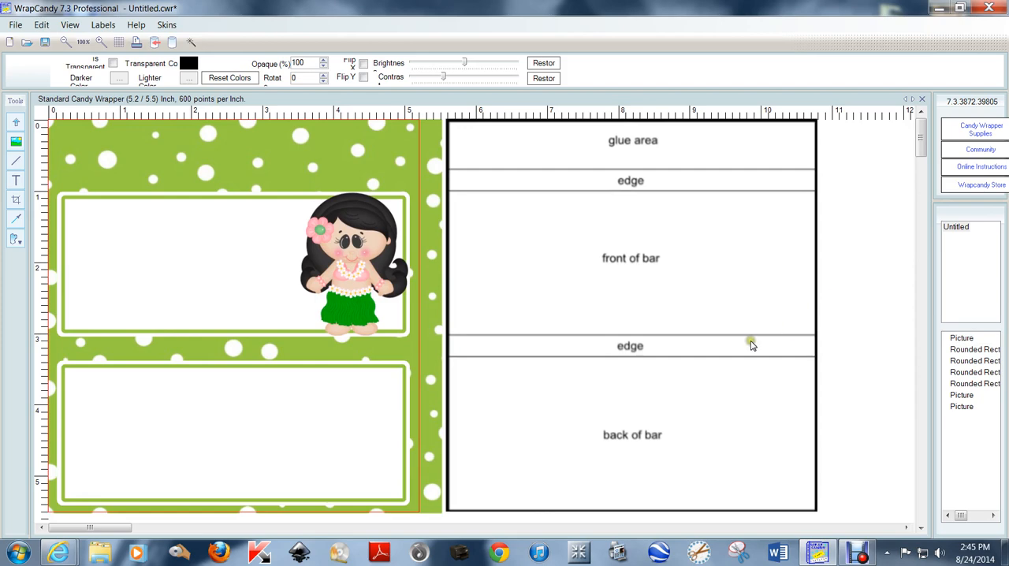
# Insert the Magicmaker_KW_Aloha_Boy image from the Aloha folder
pyautogui.click(16, 142)
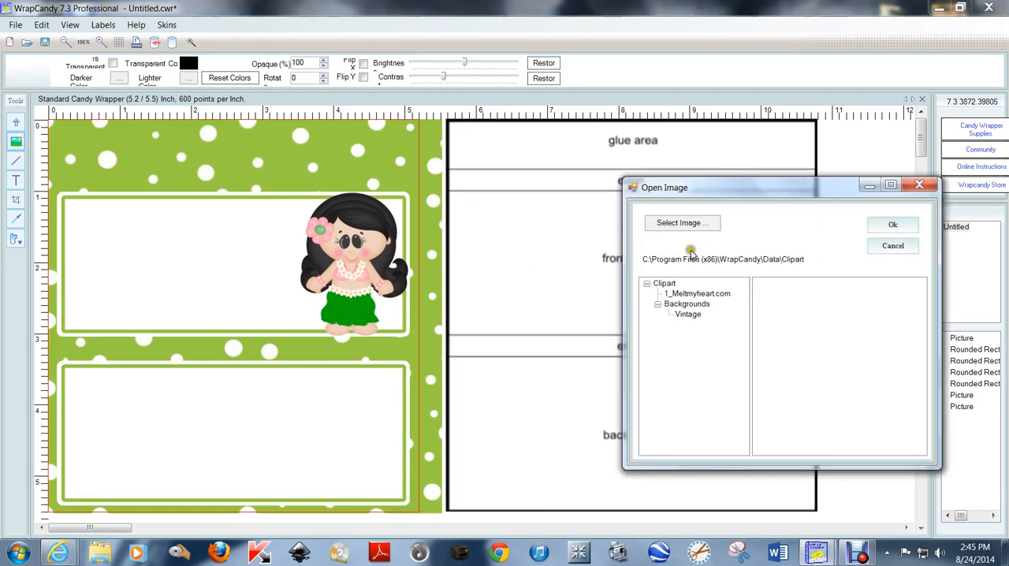
pyautogui.click(701, 223)
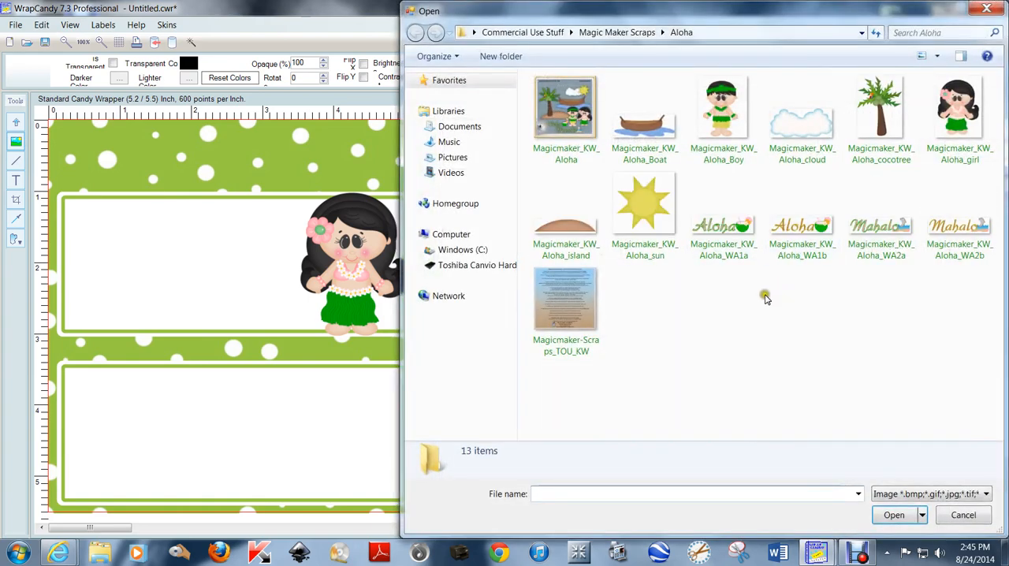
pyautogui.doubleClick(723, 113)
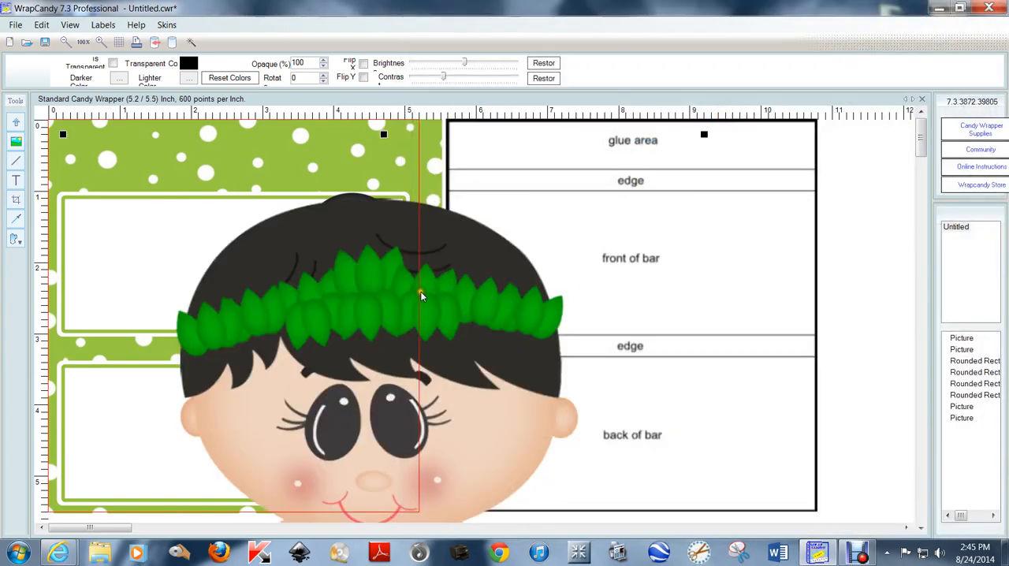
# Decrease the boy image by 50% three times and place it in the lower-left corner of the back white panel
pyautogui.rightClick(420, 291)
pyautogui.click(512, 386)
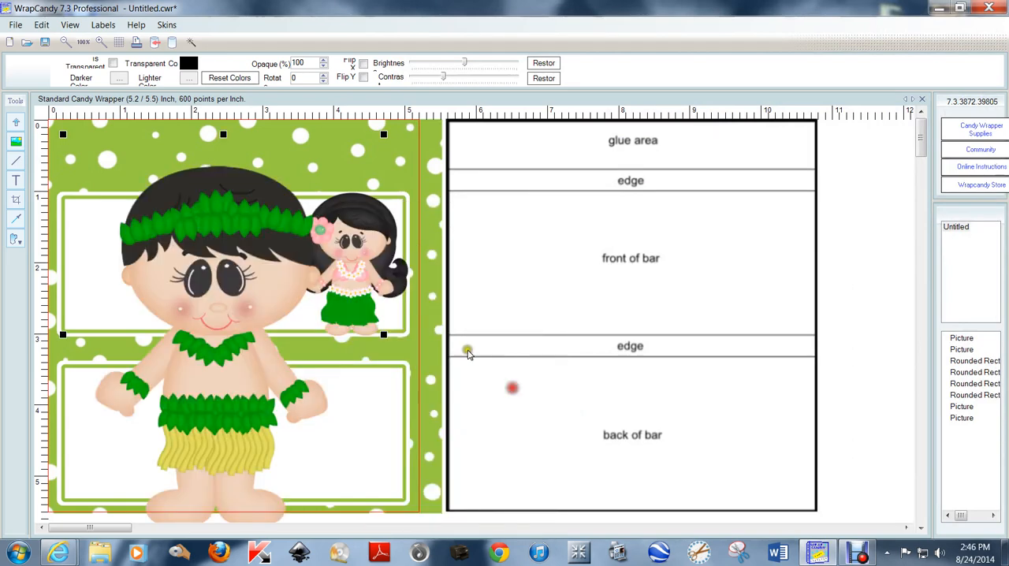
pyautogui.rightClick(217, 263)
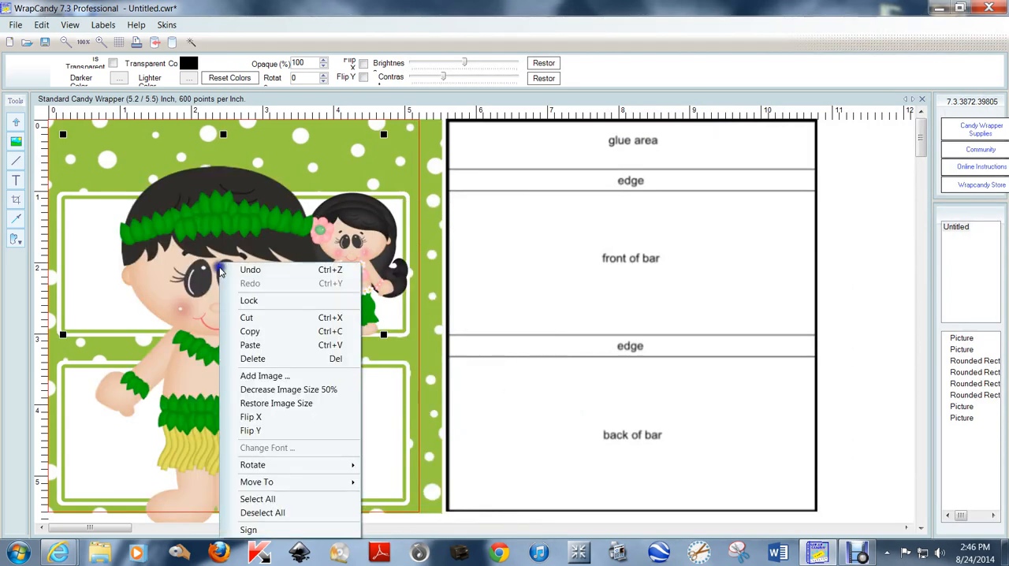
pyautogui.click(300, 389)
pyautogui.rightClick(151, 213)
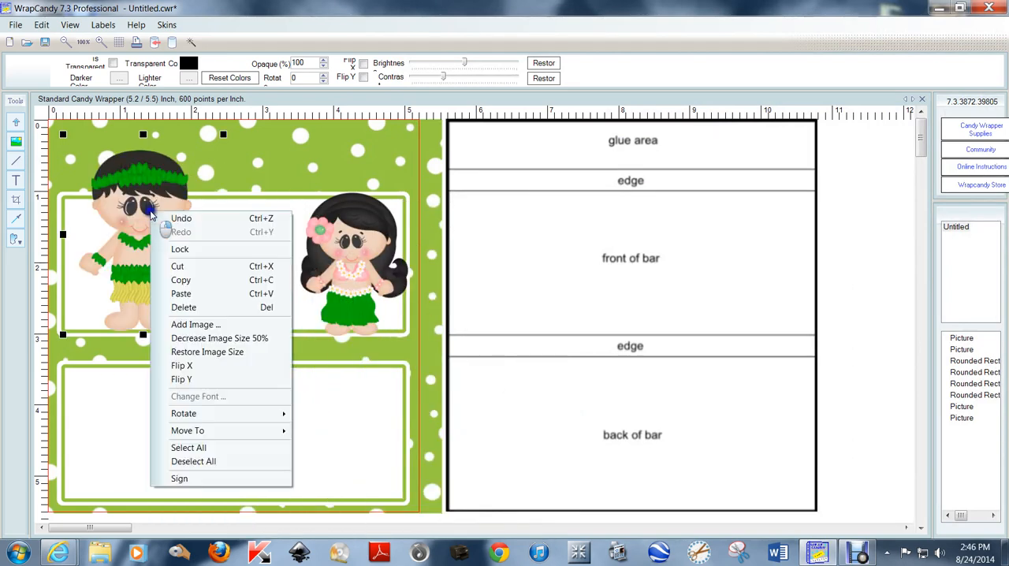
pyautogui.click(191, 339)
pyautogui.moveTo(108, 167); pyautogui.dragTo(94, 430)
pyautogui.click(876, 312)
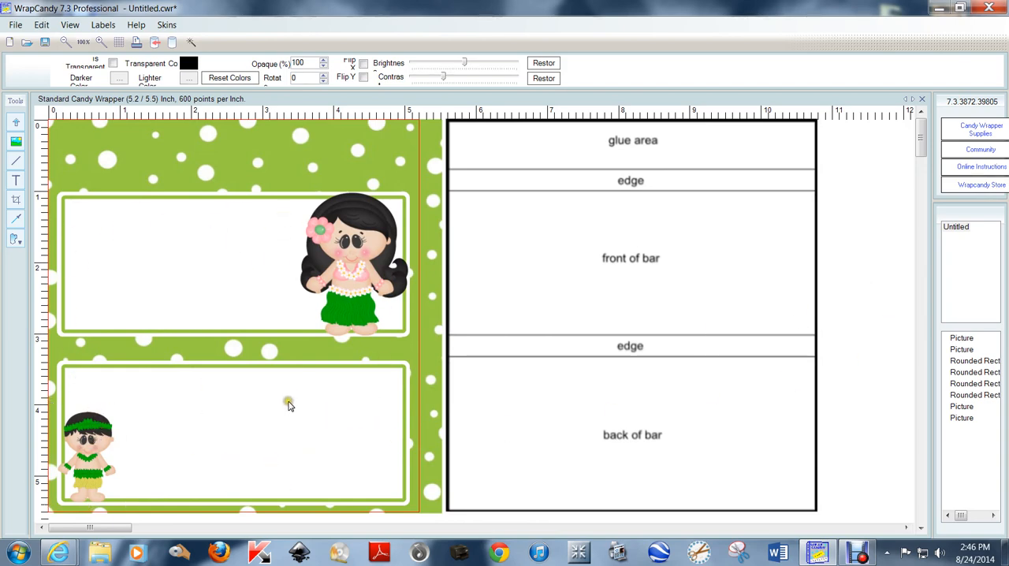
# Insert the Magicmaker_KW_Aloha_WA1a title image and shrink it to about 4.2 inches wide over the layout template
pyautogui.click(17, 142)
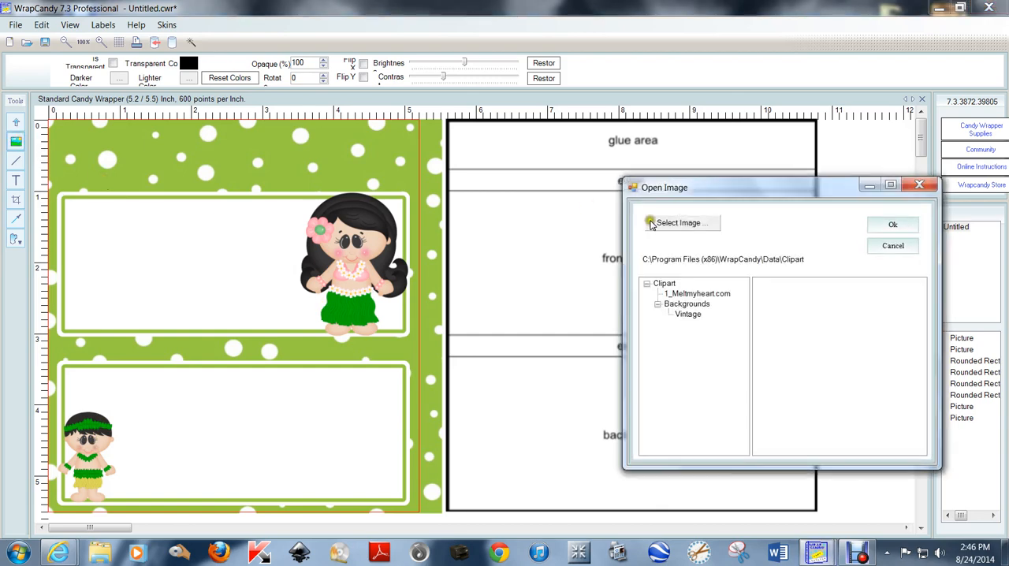
pyautogui.click(701, 224)
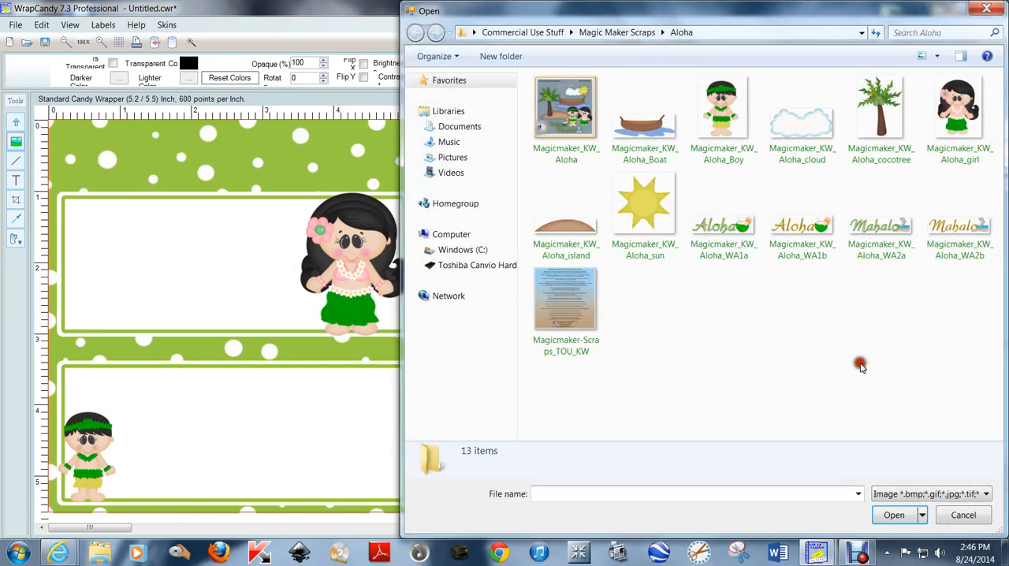
pyautogui.doubleClick(720, 229)
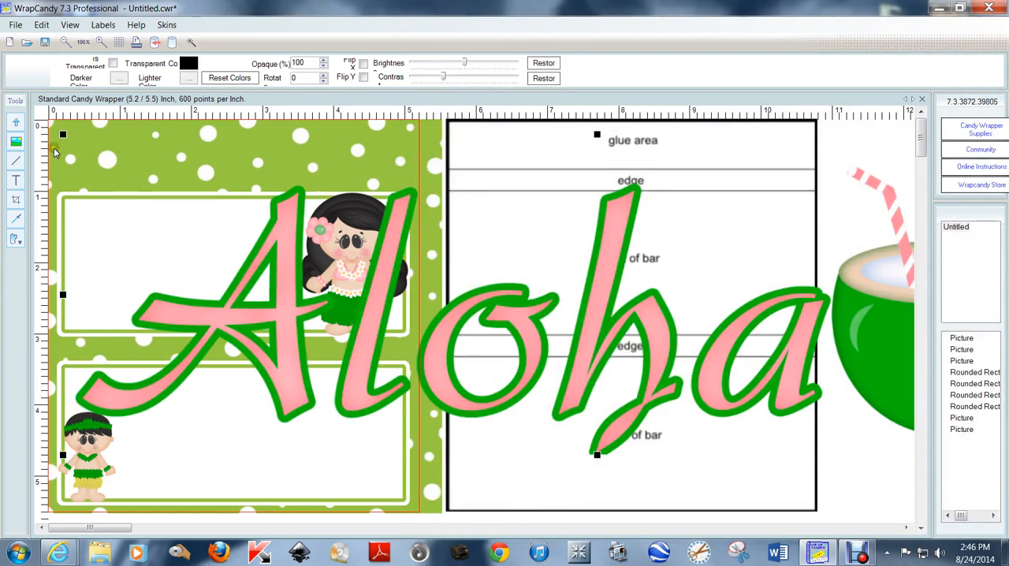
pyautogui.moveTo(62, 132); pyautogui.dragTo(832, 386)
pyautogui.moveTo(889, 426); pyautogui.dragTo(654, 271)
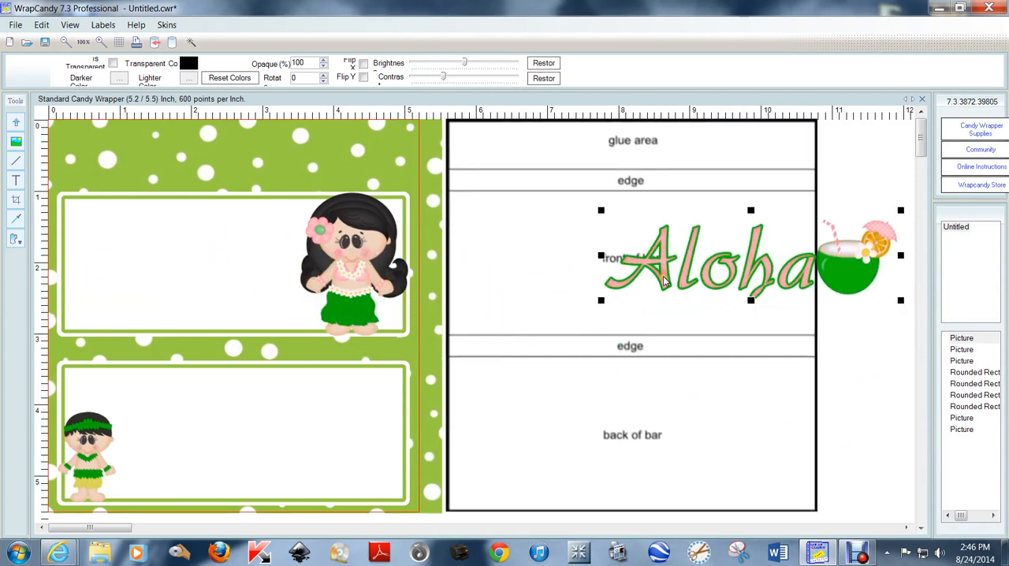
# Move the layout template picture well away from the wrapper and bring the Aloha title into the cleared space beside it
pyautogui.scroll(-1, 657, 272)
pyautogui.moveTo(599, 240); pyautogui.dragTo(780, 231)
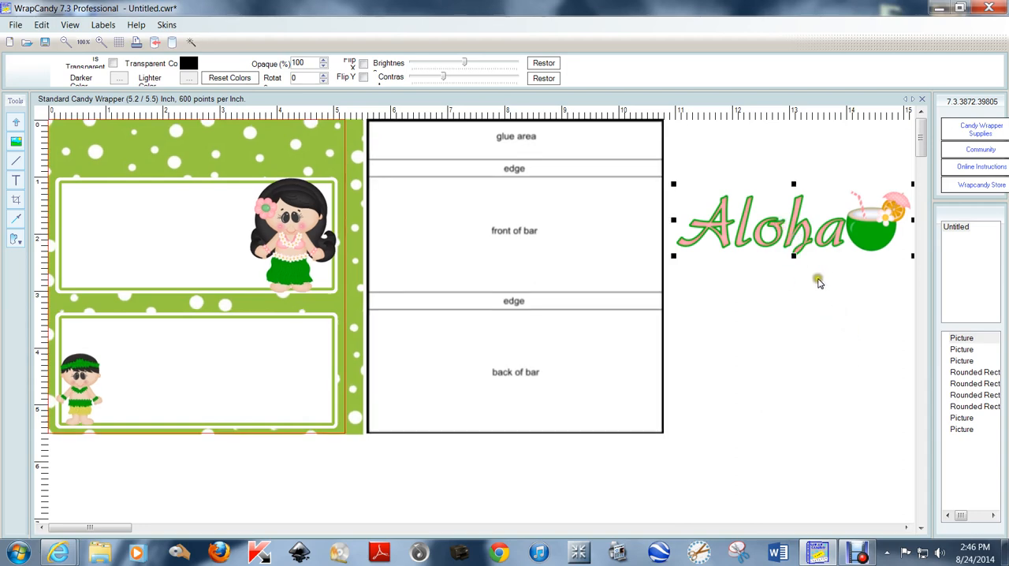
pyautogui.moveTo(485, 136); pyautogui.dragTo(825, 529)
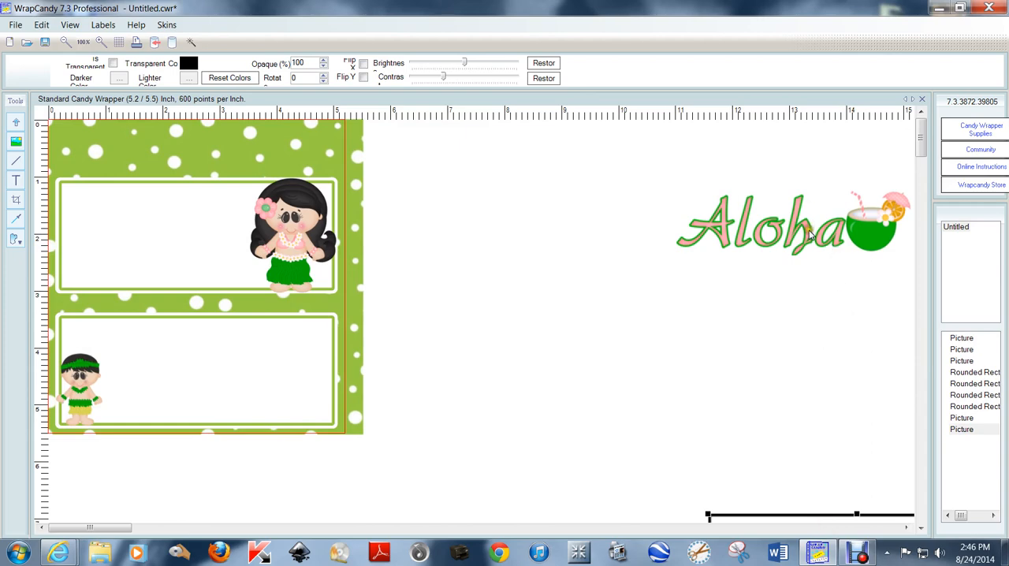
pyautogui.moveTo(807, 227); pyautogui.dragTo(520, 222)
# Shift the Aloha title slightly farther from the wrapper and enlarge it to about 5 inches wide
pyautogui.scroll(1, 711, 268)
pyautogui.scroll(1, 711, 268)
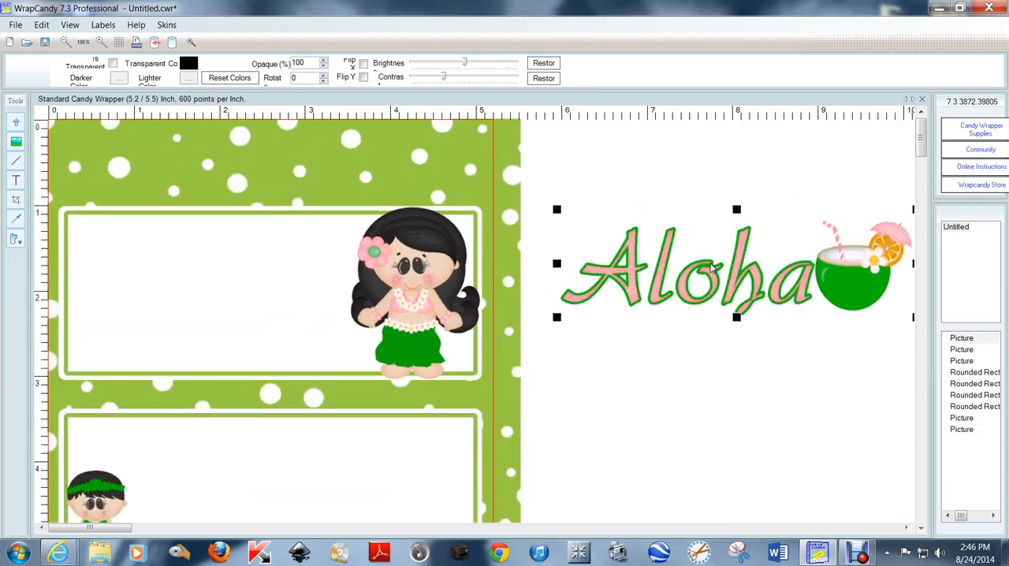
pyautogui.click(614, 527)
pyautogui.click(614, 527)
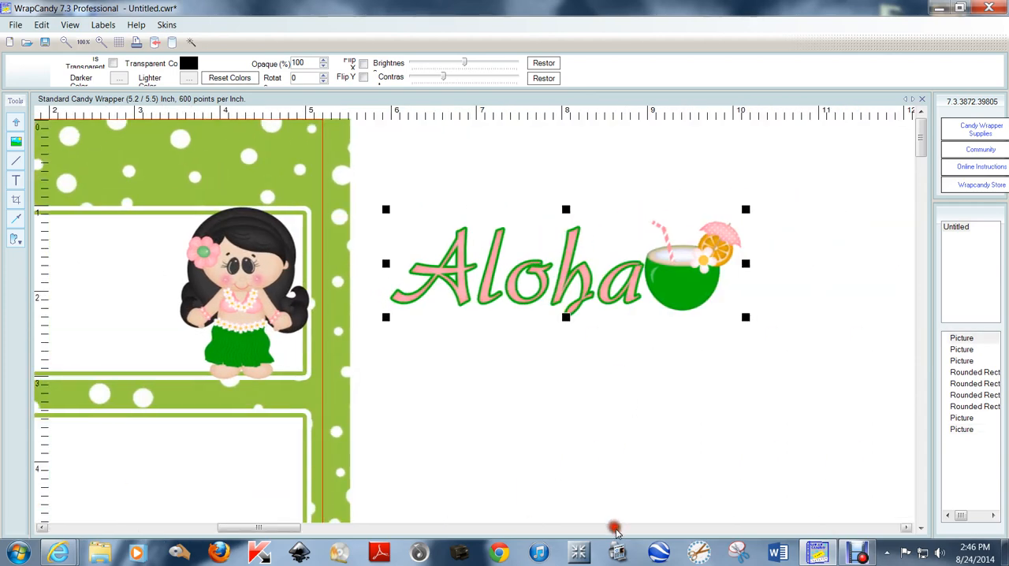
pyautogui.click(619, 527)
pyautogui.moveTo(448, 273); pyautogui.dragTo(491, 277)
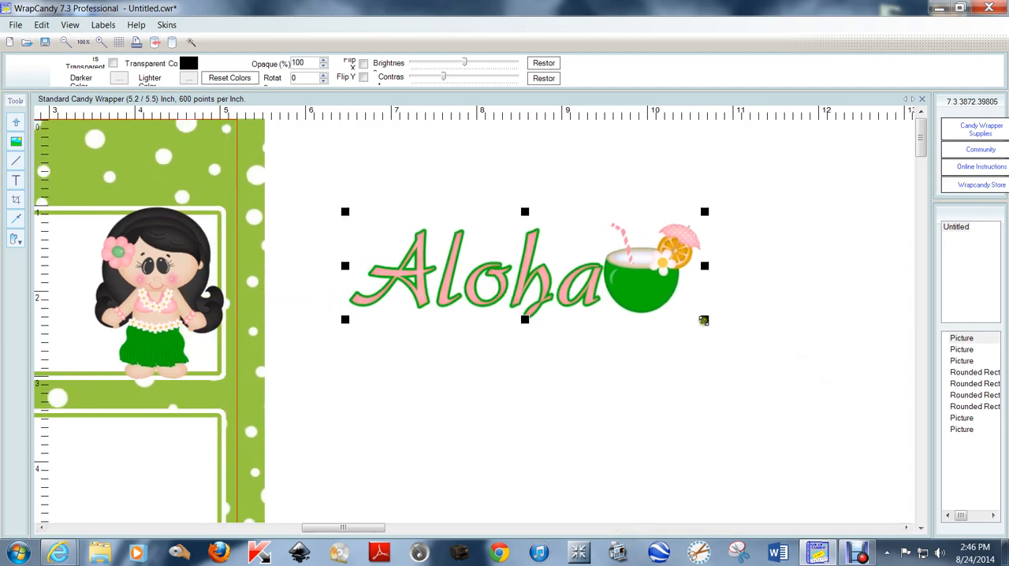
pyautogui.moveTo(704, 320); pyautogui.dragTo(774, 352)
pyautogui.click(557, 427)
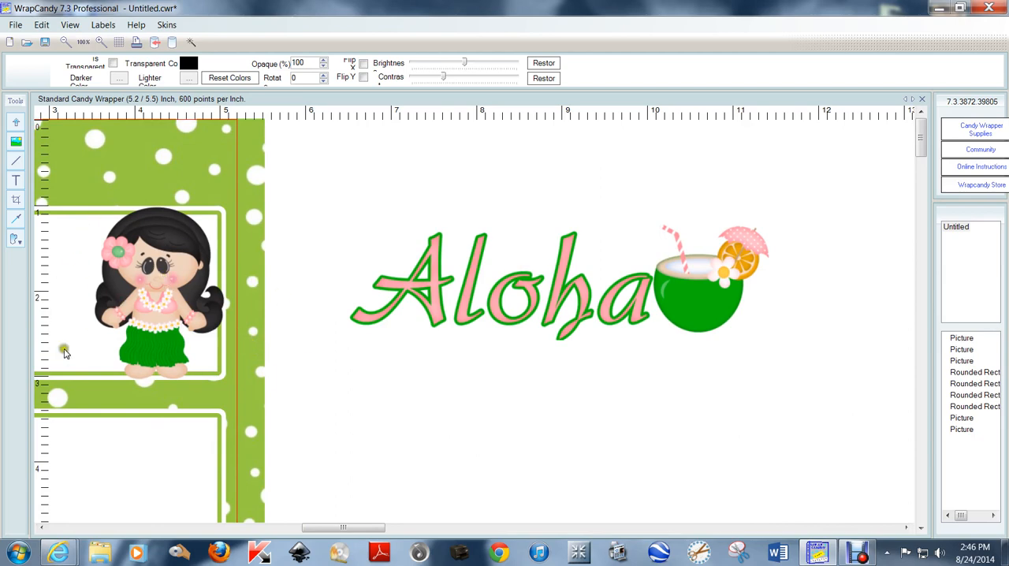
# Crop the word Aloha out of the title image with a rectangular crop that leaves out the coconut drink
pyautogui.click(297, 398)
pyautogui.click(11, 266)
pyautogui.click(16, 200)
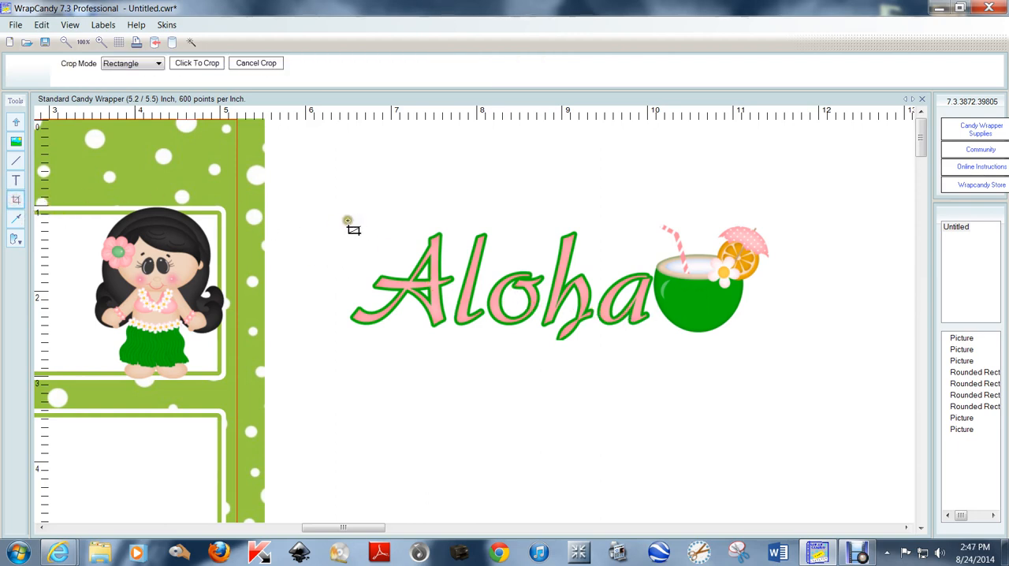
pyautogui.moveTo(336, 220); pyautogui.dragTo(683, 347)
pyautogui.moveTo(676, 288); pyautogui.dragTo(653, 285)
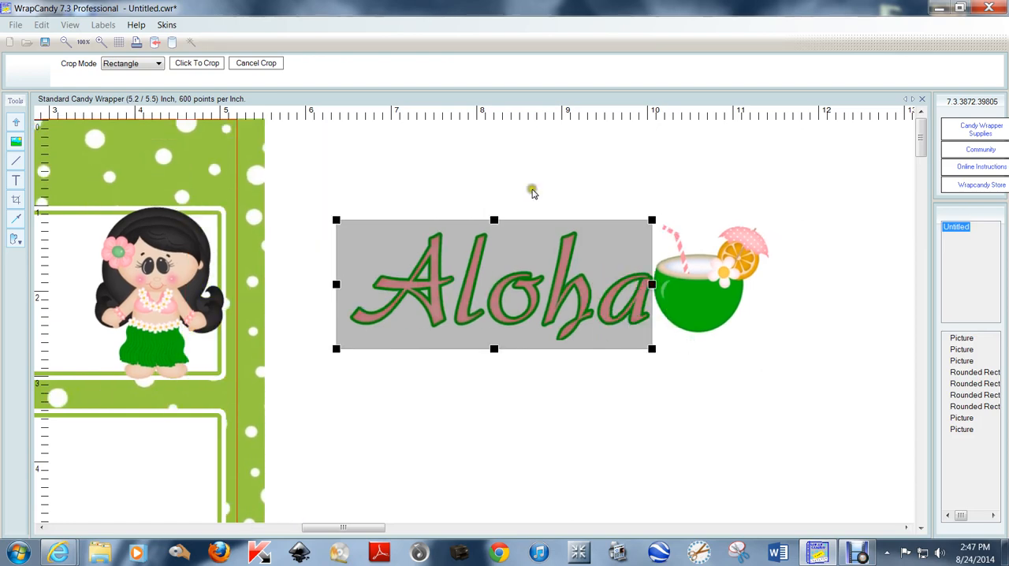
pyautogui.click(197, 63)
# Place the cropped Aloha word below the original title and move the original up and to the right
pyautogui.moveTo(634, 289); pyautogui.dragTo(699, 406)
pyautogui.click(596, 170)
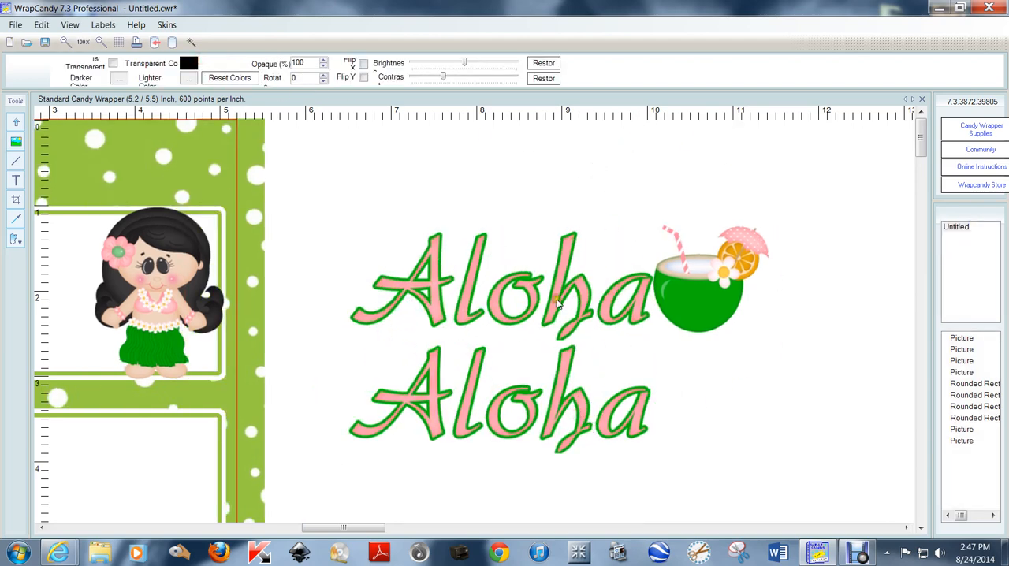
pyautogui.moveTo(557, 303); pyautogui.dragTo(692, 226)
pyautogui.click(716, 365)
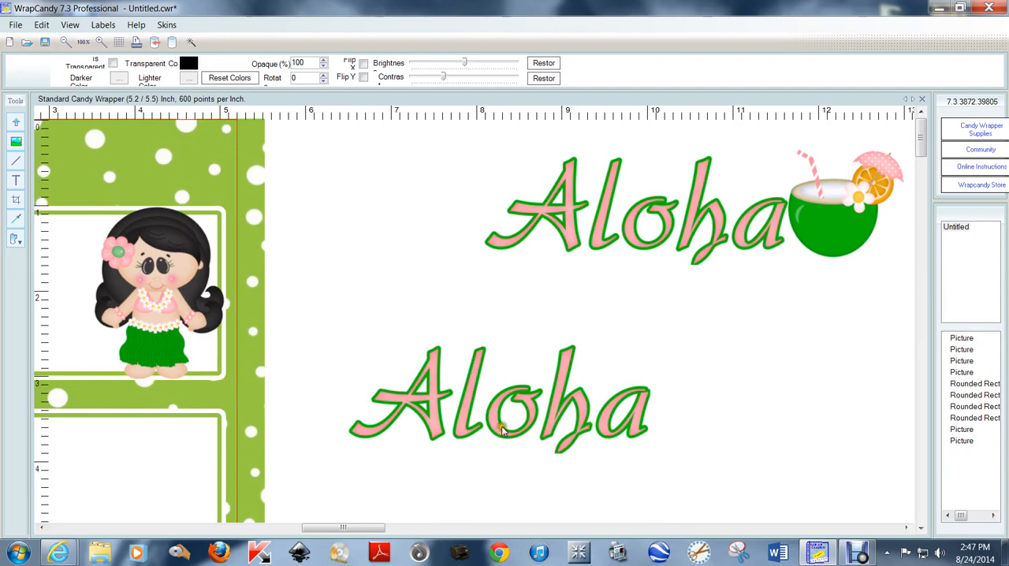
# Place the cropped Aloha word on the front panel beside the girl and shrink it to about 3.3 inches wide
pyautogui.moveTo(360, 526); pyautogui.dragTo(57, 532)
pyautogui.moveTo(760, 419); pyautogui.dragTo(229, 317)
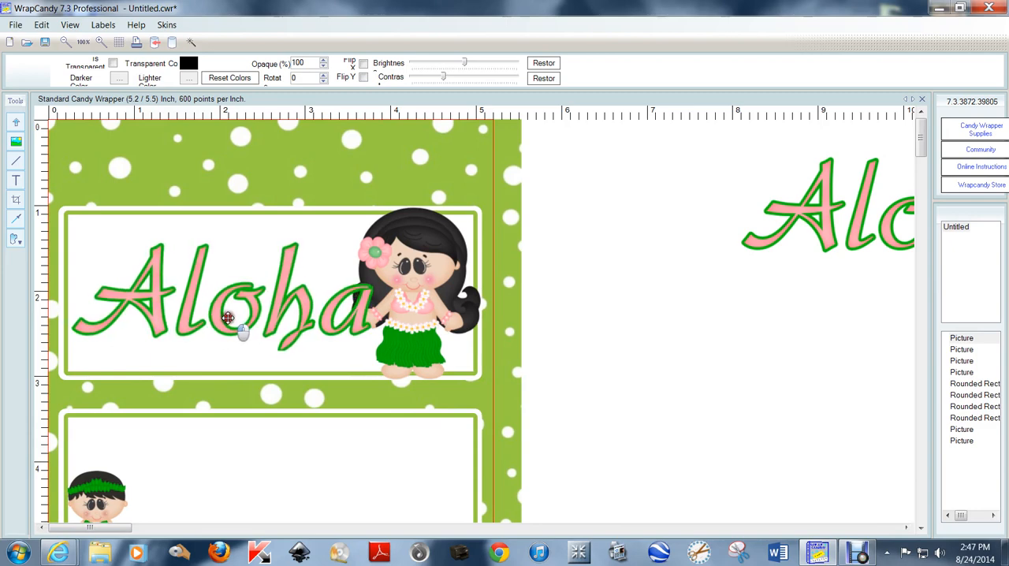
pyautogui.moveTo(373, 359); pyautogui.dragTo(344, 347)
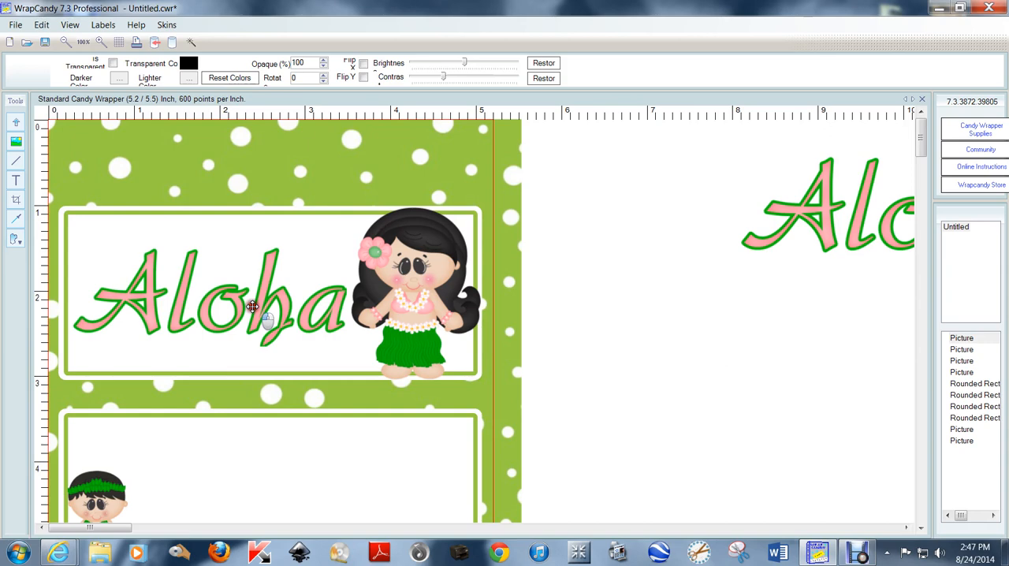
pyautogui.moveTo(253, 305); pyautogui.dragTo(253, 304)
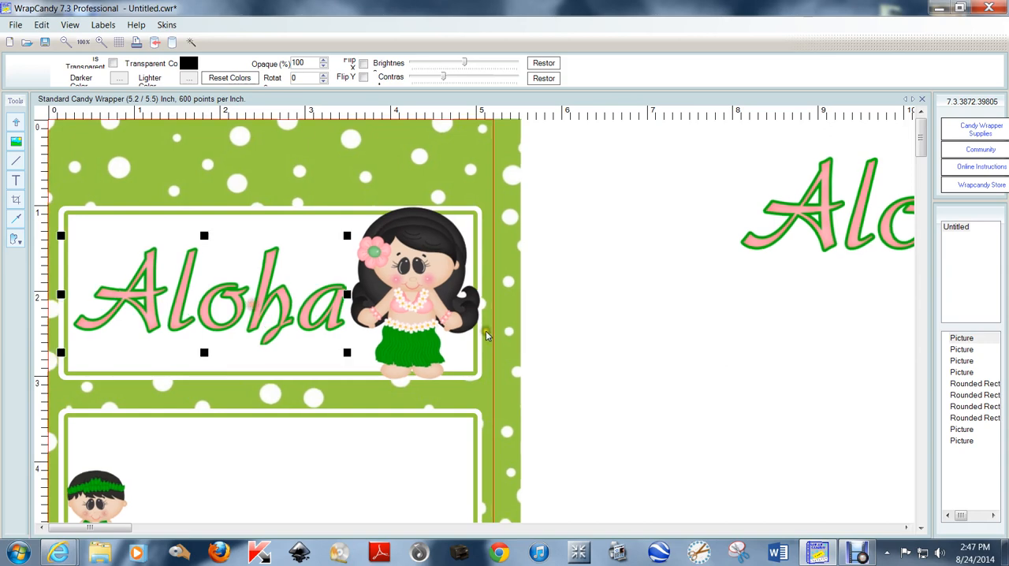
# Delete the original Aloha title image that sits beside the wrapper
pyautogui.click(645, 339)
pyautogui.click(827, 201)
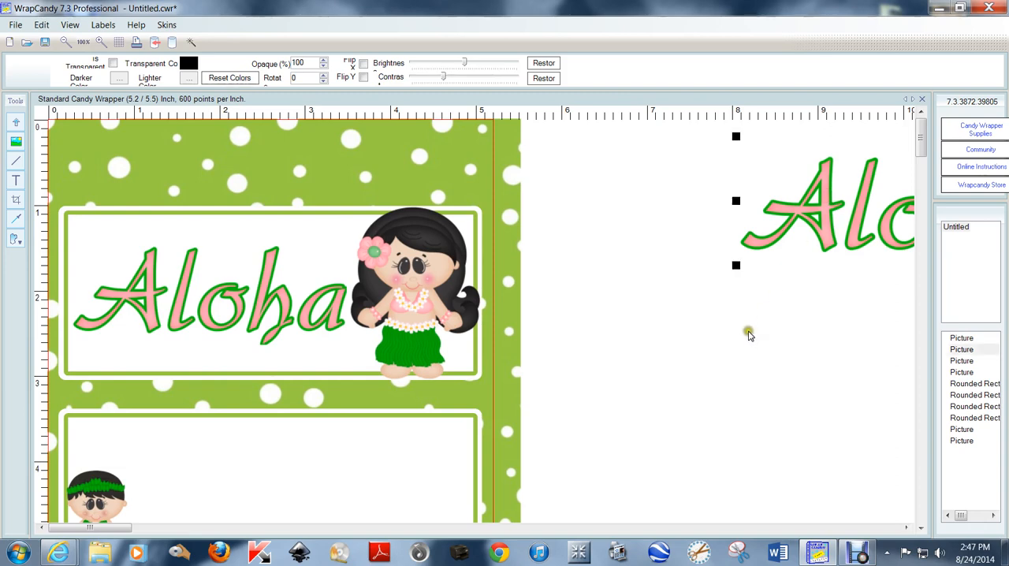
pyautogui.moveTo(810, 207); pyautogui.dragTo(717, 219)
pyautogui.press('Delete')
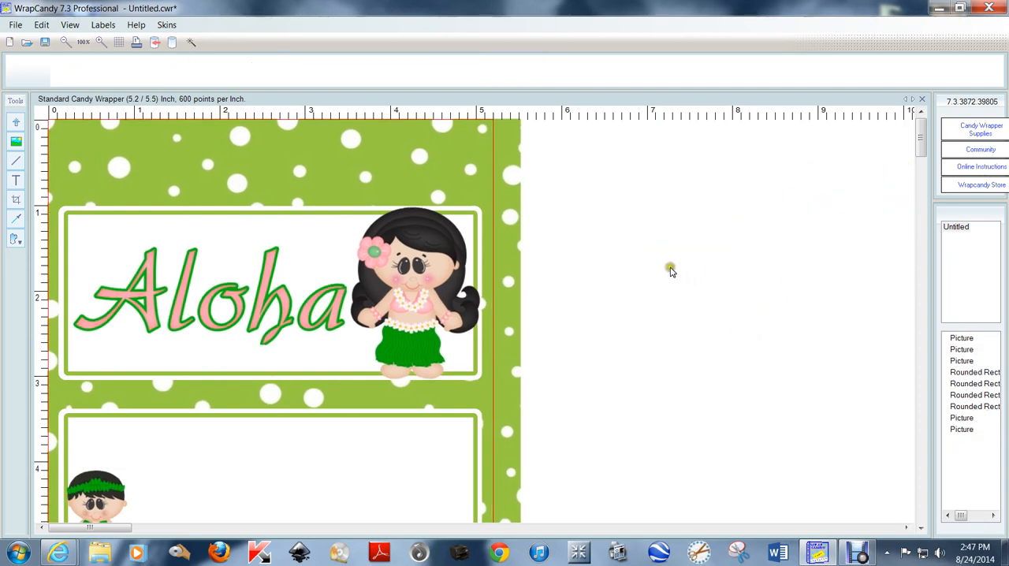
# Insert the palm tree clipart Magicmaker_KW_Aloha_cocotree from the Aloha folder
pyautogui.click(16, 142)
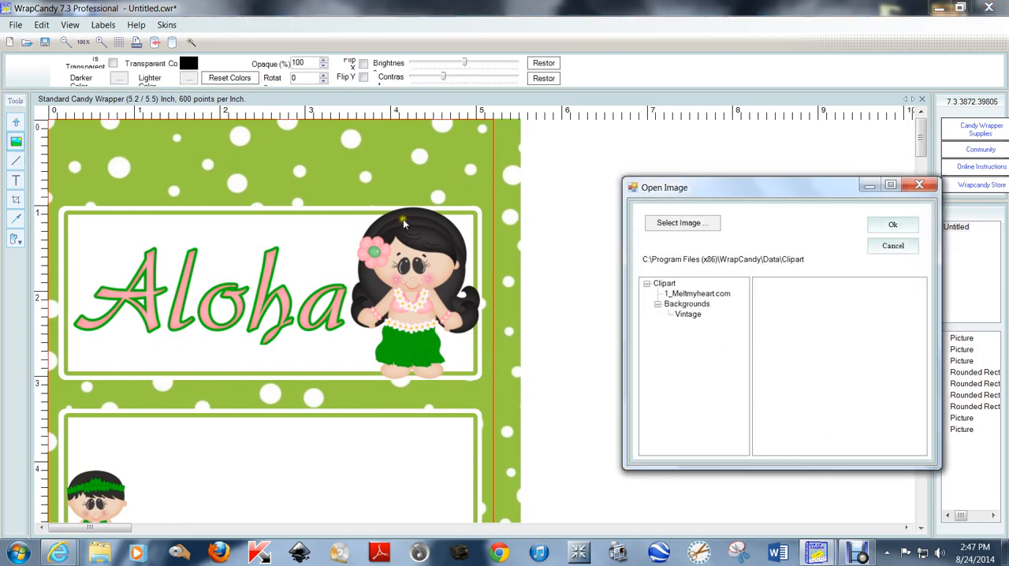
pyautogui.click(666, 223)
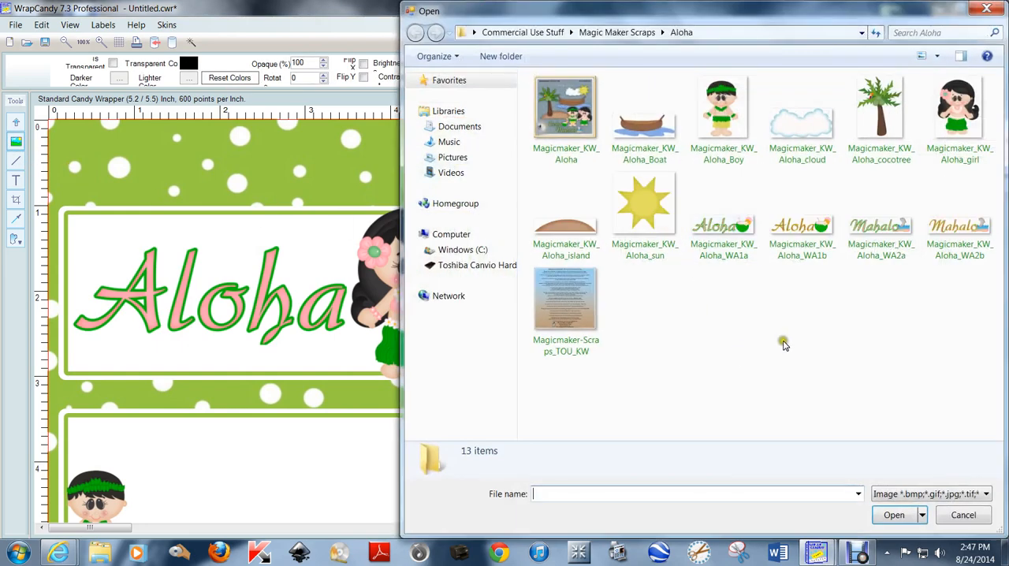
pyautogui.click(883, 115)
pyautogui.doubleClick(882, 114)
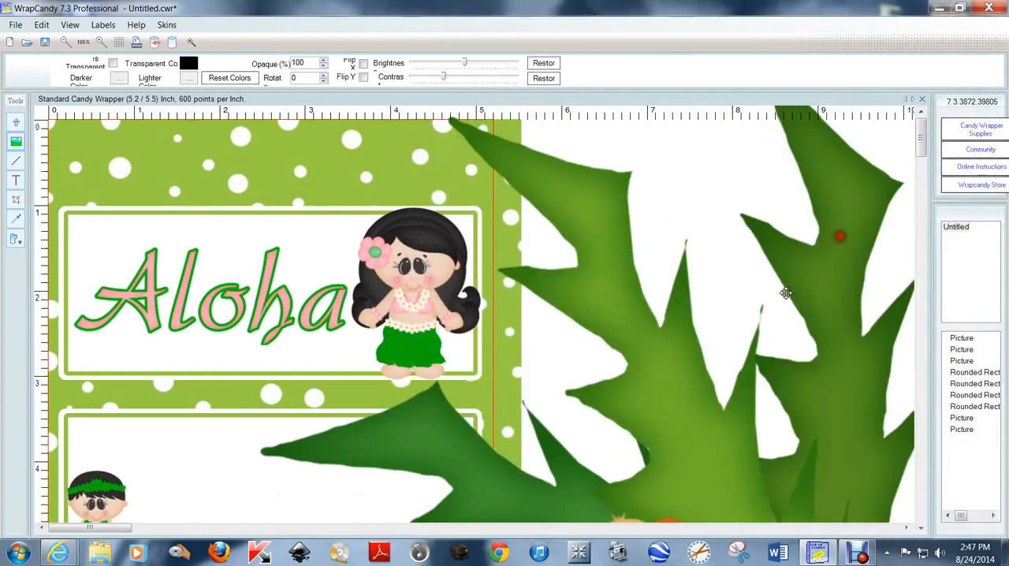
# Decrease the palm tree image by 50% three times and place it on the blank area beside the wrapper
pyautogui.rightClick(625, 330)
pyautogui.click(679, 388)
pyautogui.rightClick(578, 264)
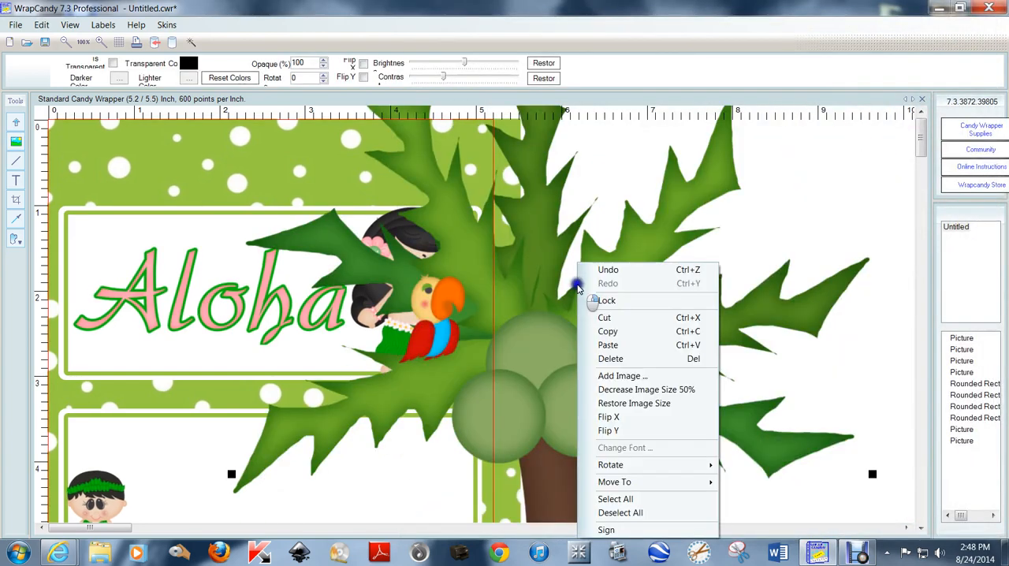
pyautogui.click(647, 390)
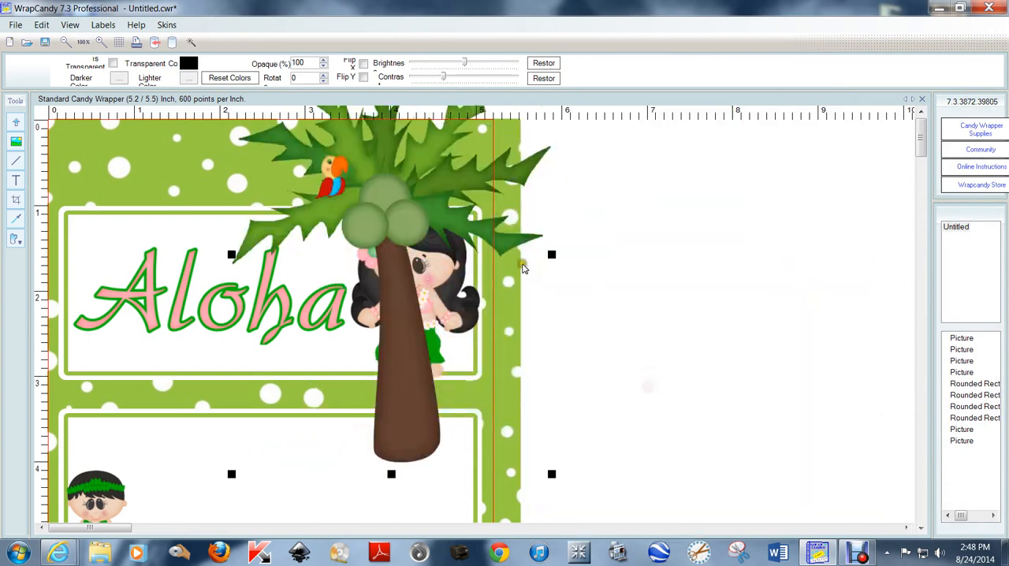
pyautogui.rightClick(433, 220)
pyautogui.click(502, 346)
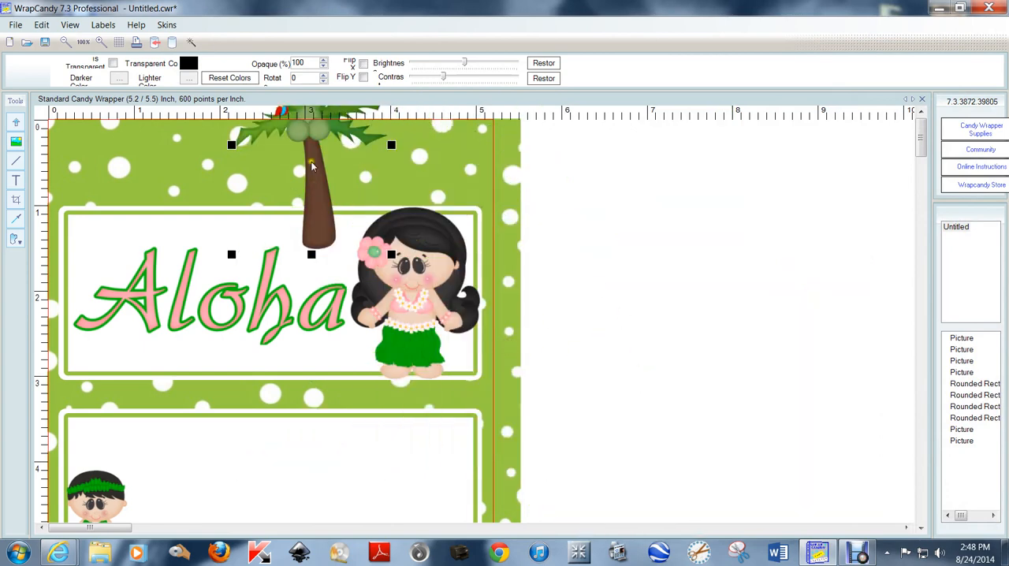
pyautogui.moveTo(313, 163); pyautogui.dragTo(649, 391)
pyautogui.scroll(-1, 570, 431)
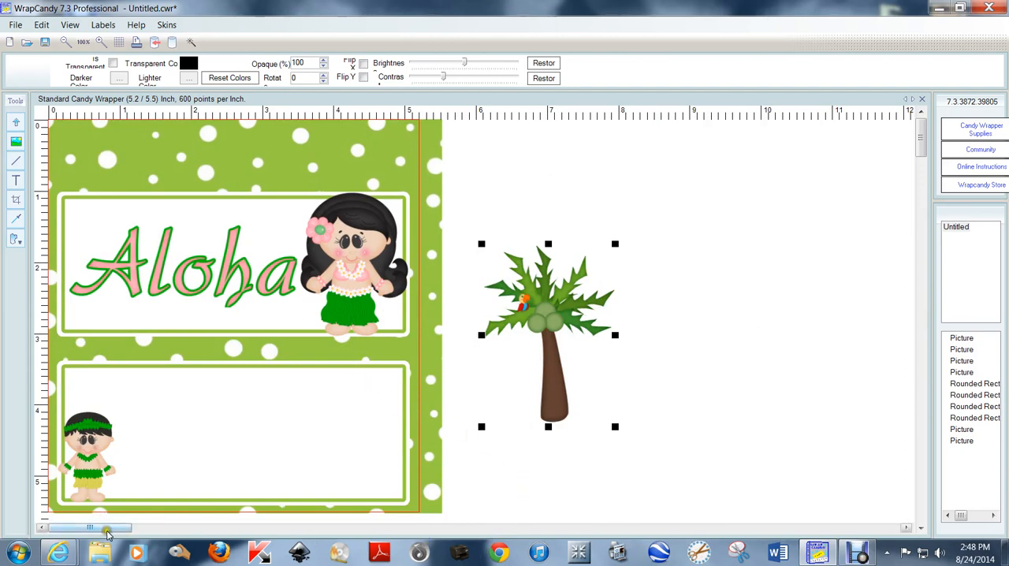
pyautogui.moveTo(94, 529); pyautogui.dragTo(52, 530)
pyautogui.moveTo(545, 328); pyautogui.dragTo(535, 302)
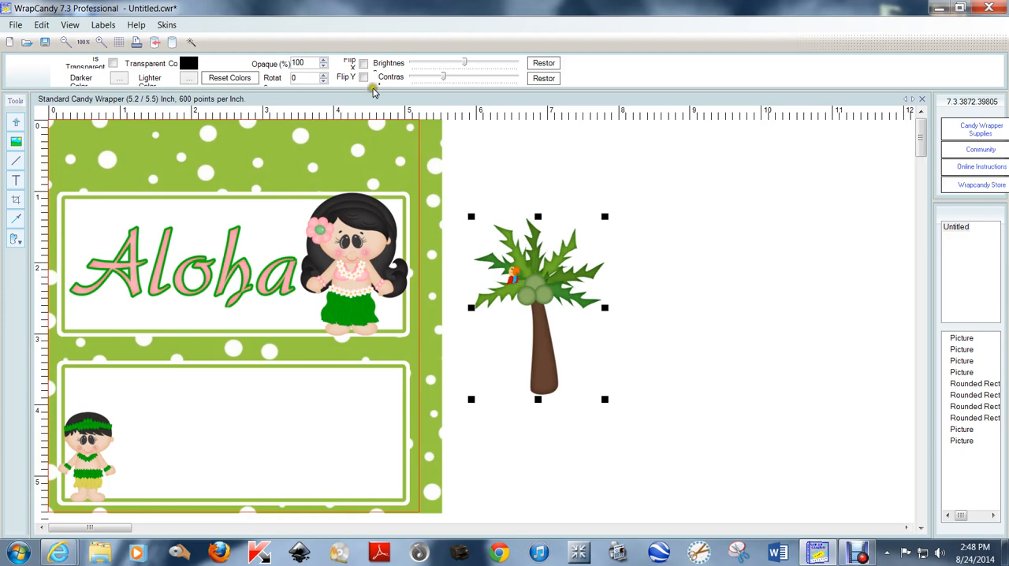
# Flip the palm tree horizontally and shrink it to about 1.5 inches wide
pyautogui.click(363, 63)
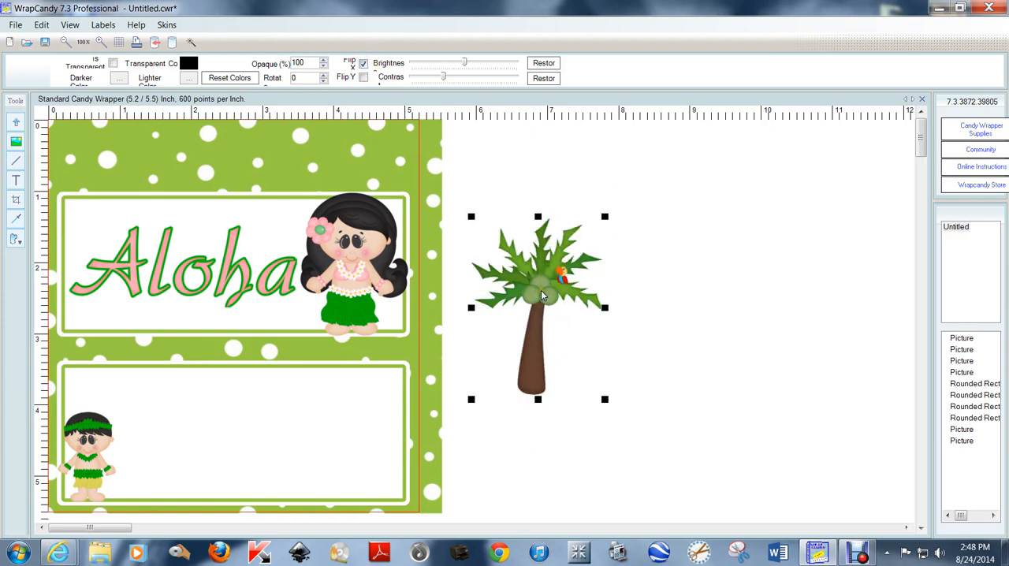
pyautogui.moveTo(604, 216); pyautogui.dragTo(578, 234)
pyautogui.click(657, 333)
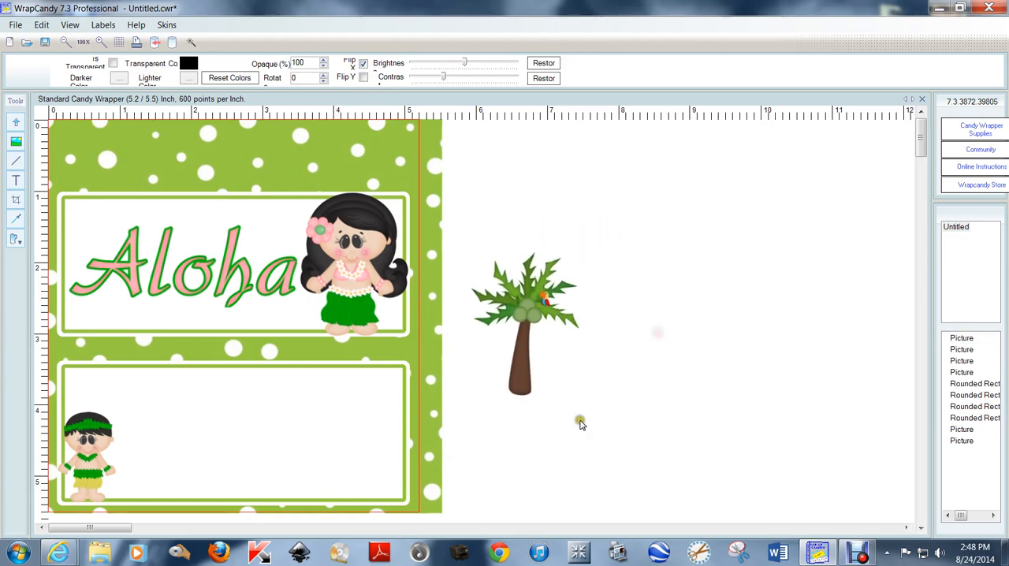
# Move the boy off the back panel to beside the palm tree and shrink his image to about 0.9 inch wide
pyautogui.click(114, 437)
pyautogui.moveTo(113, 437); pyautogui.dragTo(629, 359)
pyautogui.click(529, 314)
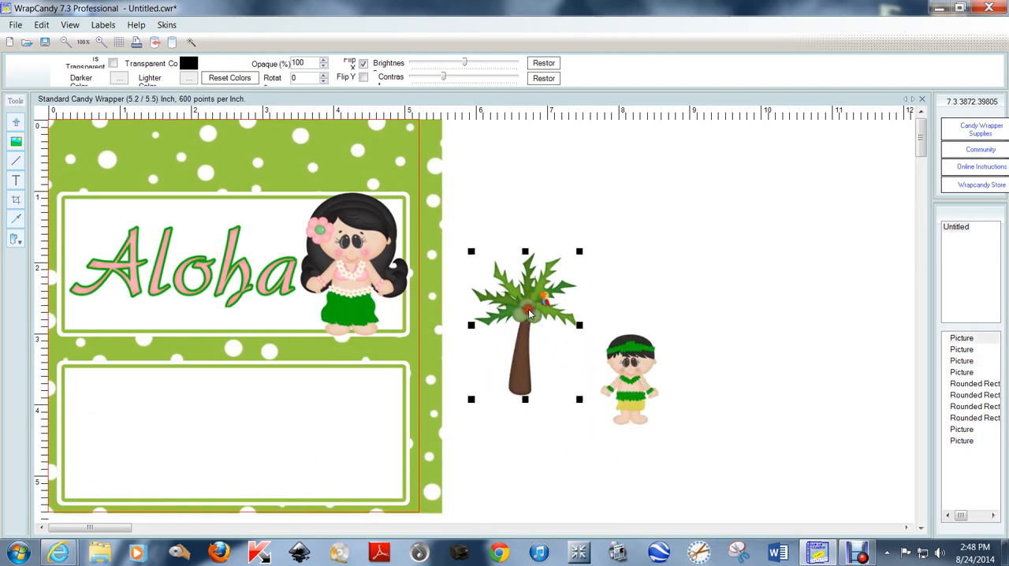
pyautogui.click(640, 377)
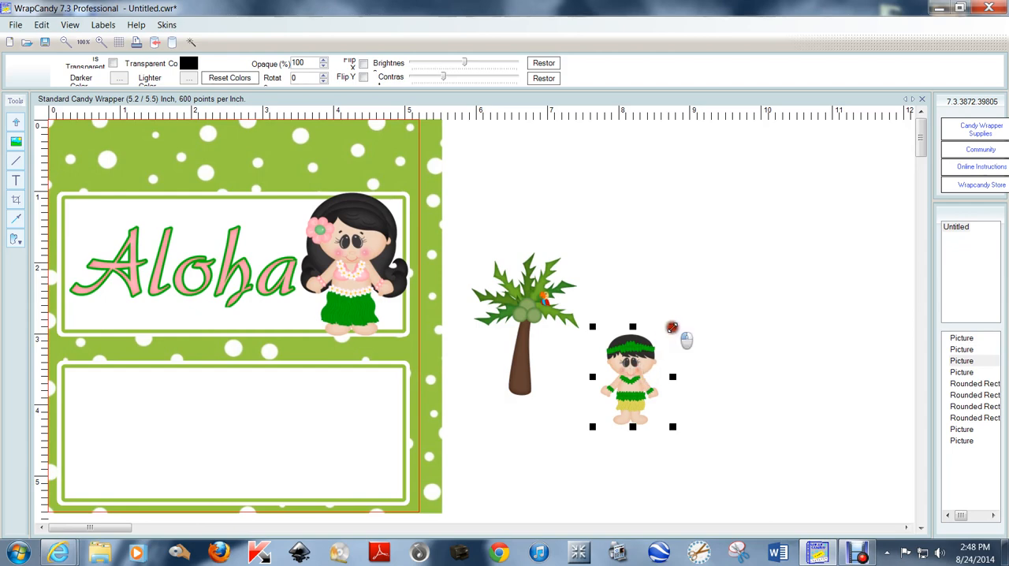
pyautogui.moveTo(671, 327); pyautogui.dragTo(653, 337)
pyautogui.moveTo(630, 400); pyautogui.dragTo(613, 387)
# Bring the boy to the front and place him over the base of the palm trunk
pyautogui.rightClick(616, 387)
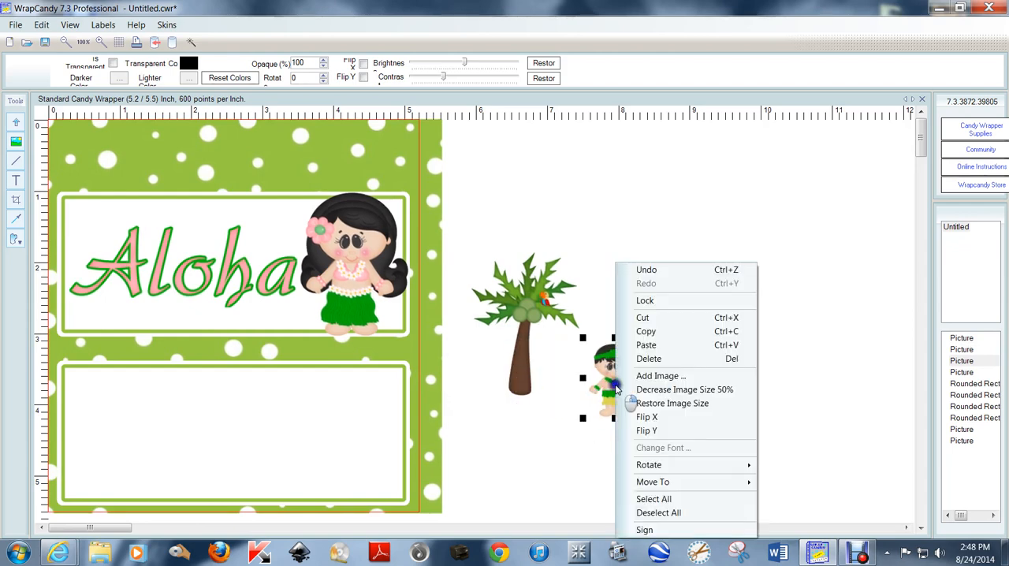
pyautogui.moveTo(675, 484)
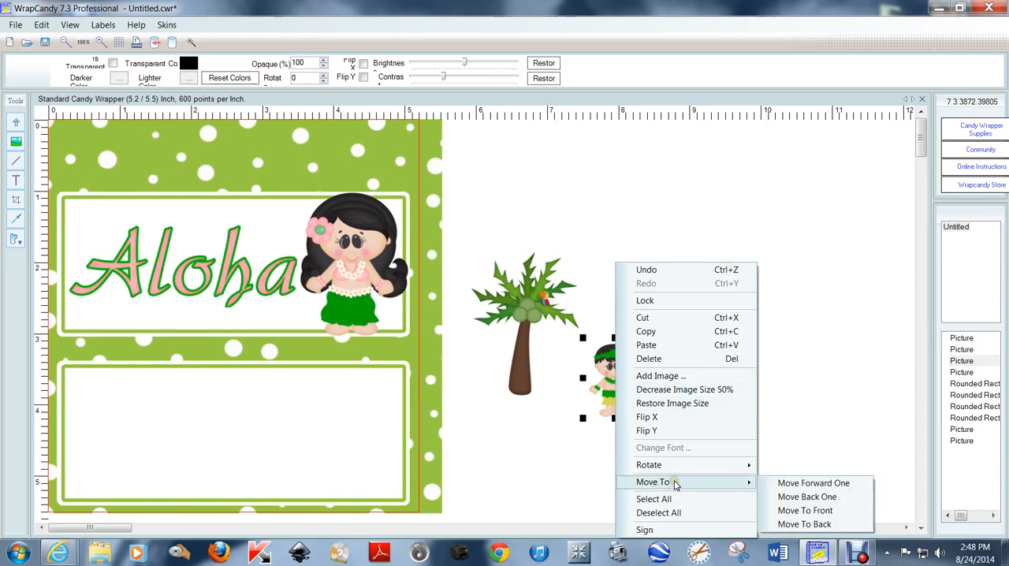
pyautogui.click(801, 510)
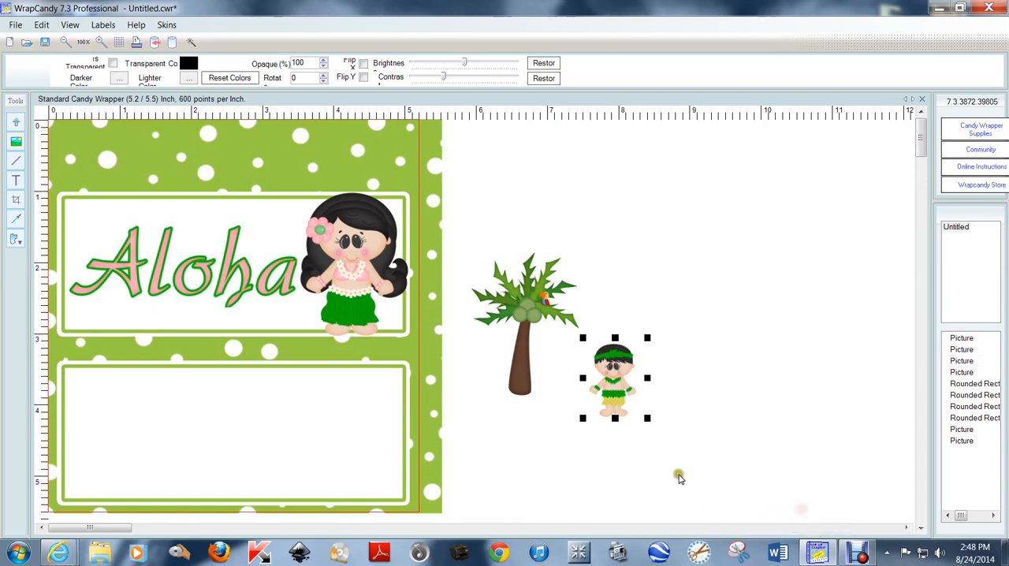
pyautogui.moveTo(614, 381); pyautogui.dragTo(533, 369)
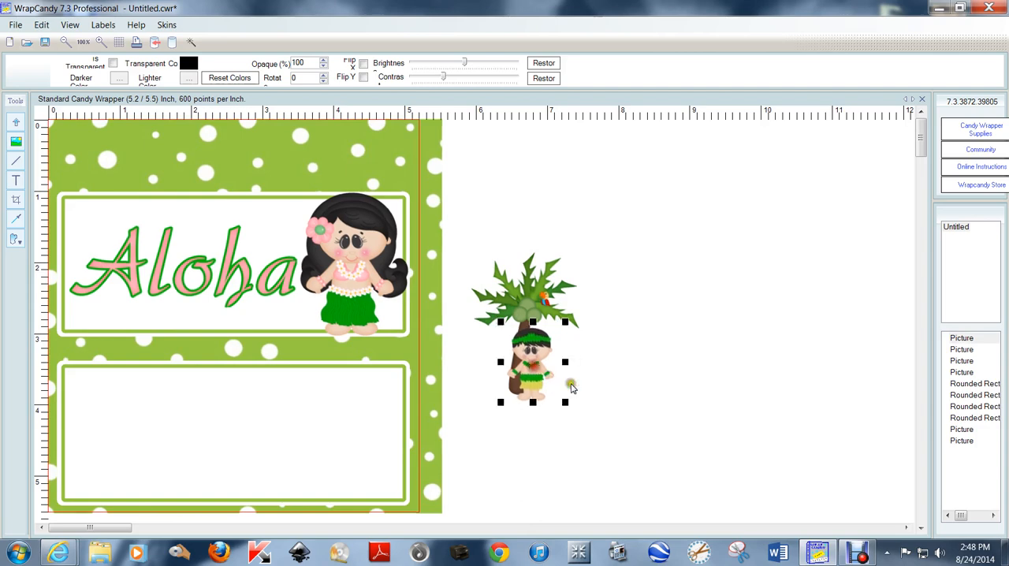
pyautogui.click(657, 415)
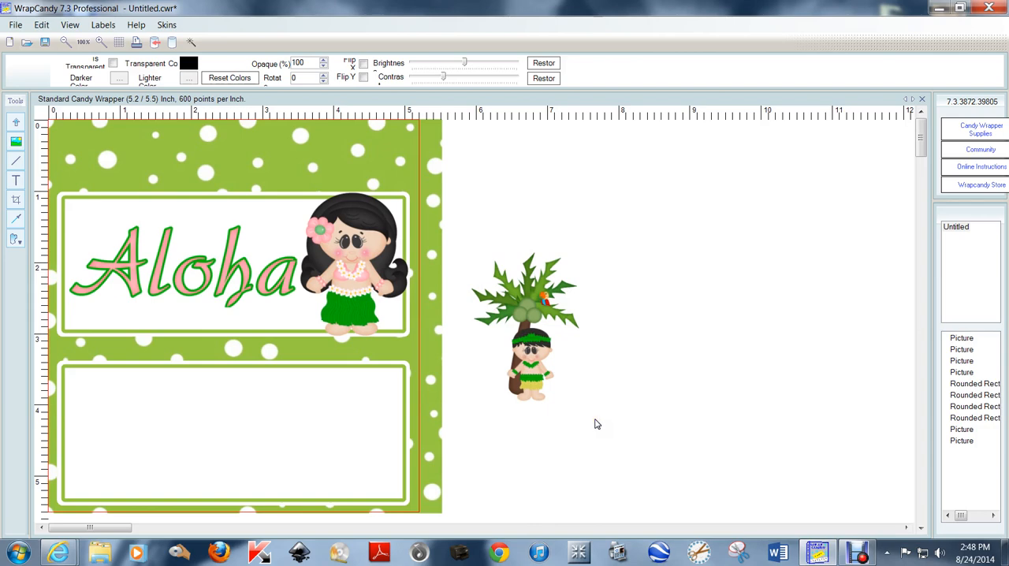
# Select the palm tree and boy together and move them onto the left end of the back panel
pyautogui.moveTo(596, 419); pyautogui.dragTo(471, 240)
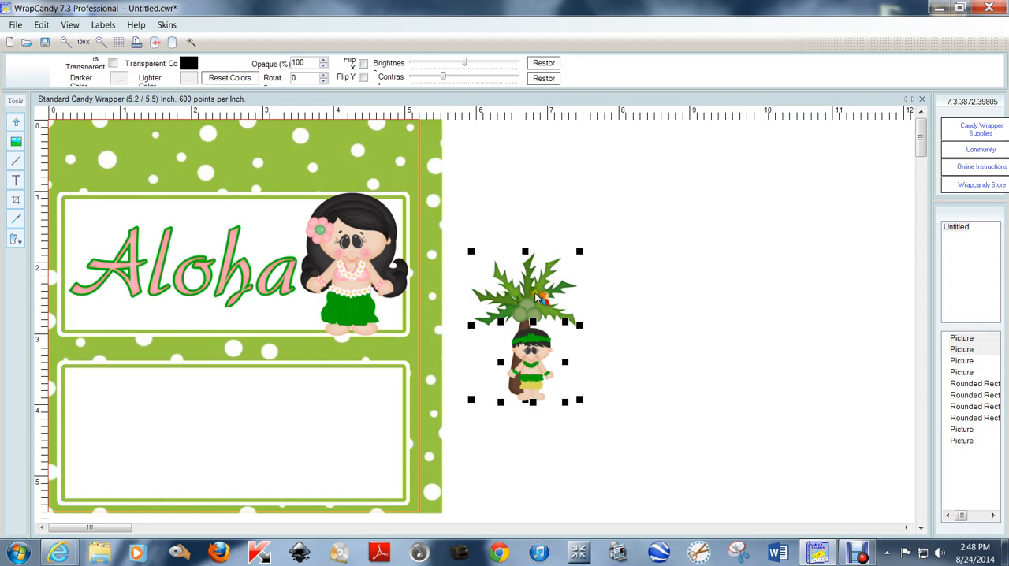
pyautogui.moveTo(533, 298); pyautogui.dragTo(112, 400)
pyautogui.click(610, 378)
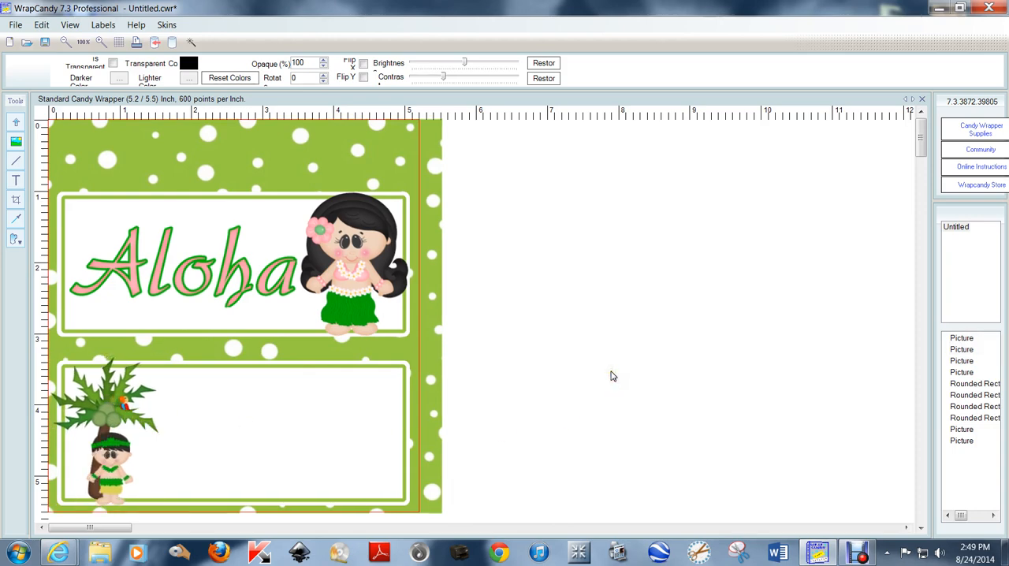
pyautogui.scroll(-1, 611, 372)
pyautogui.click(513, 311)
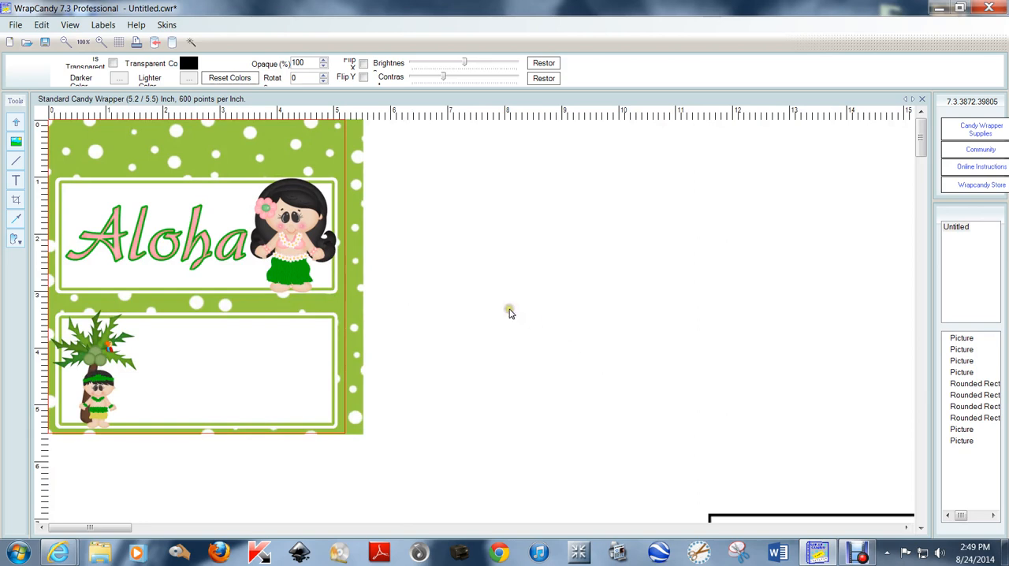
pyautogui.scroll(1, 510, 312)
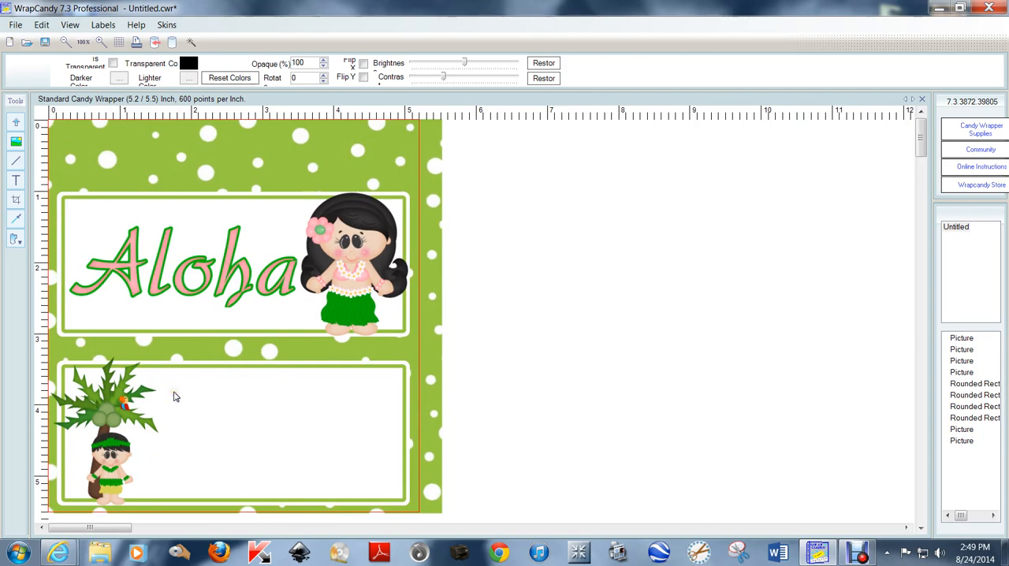
# Set the left, top, right and bottom print margins to 0.00 inch in the label properties
pyautogui.click(15, 25)
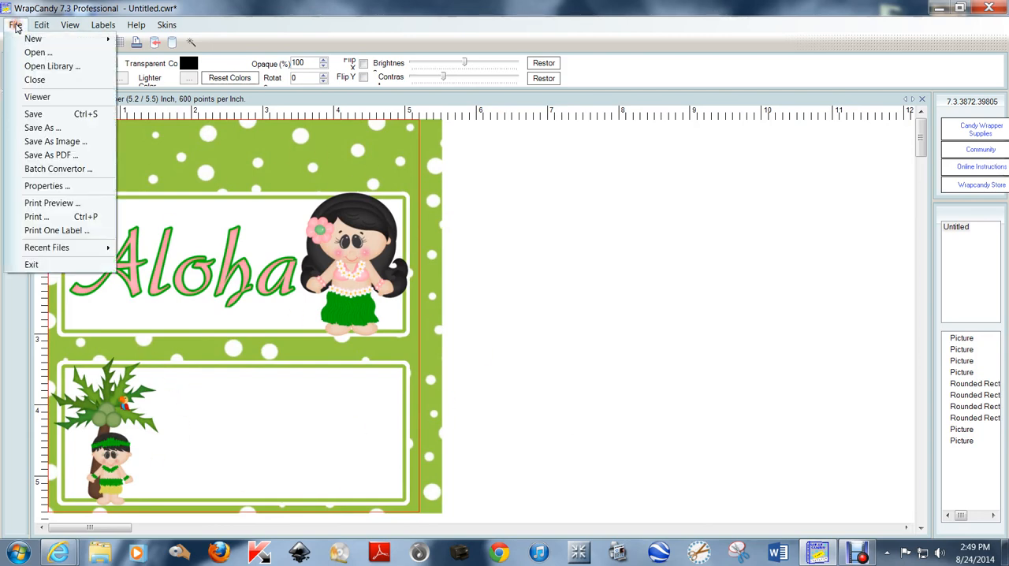
pyautogui.click(55, 187)
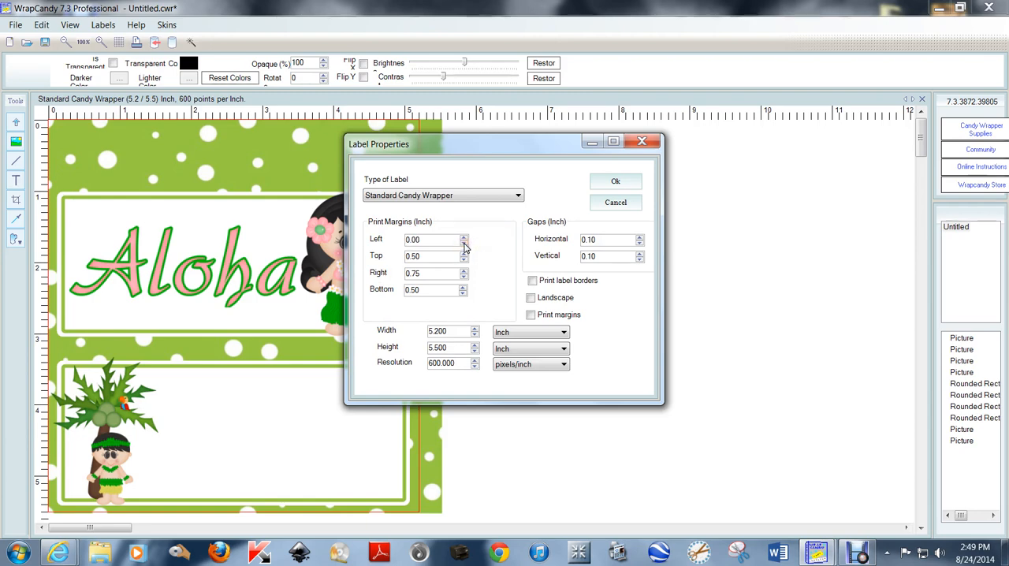
pyautogui.click(463, 259)
pyautogui.click(463, 276)
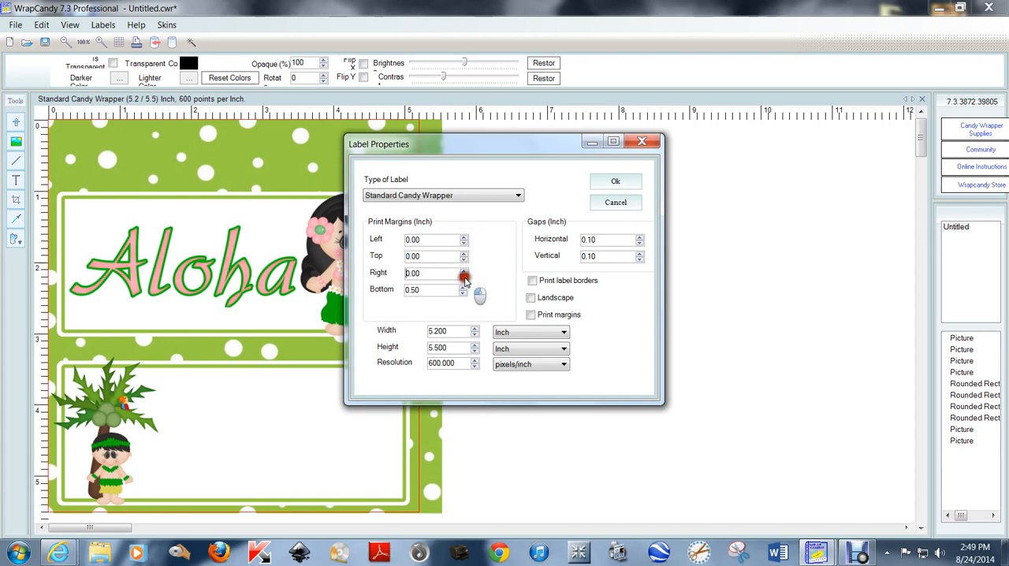
pyautogui.click(464, 292)
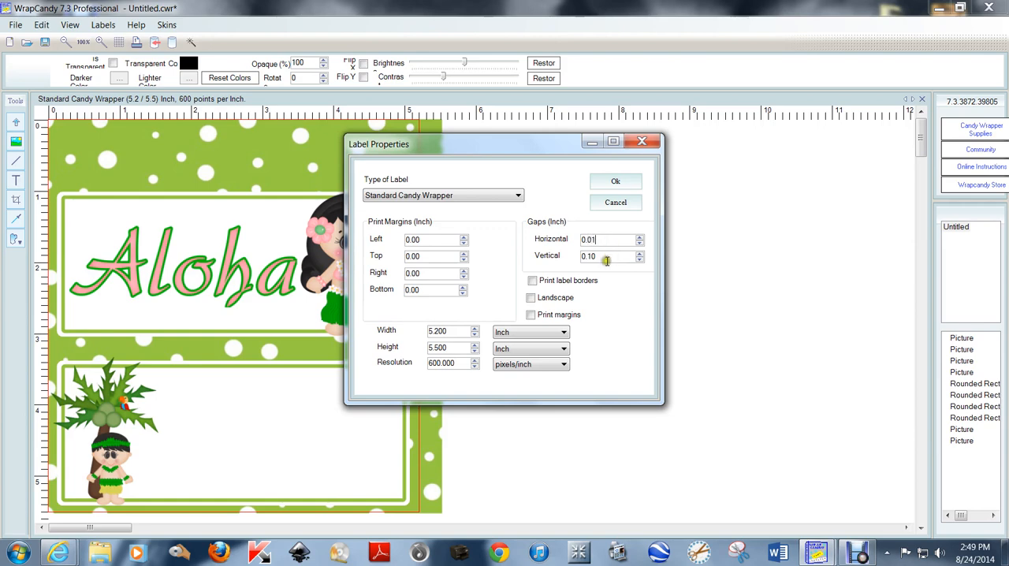
# Set the horizontal and vertical label gaps to 0.01 inch and enable landscape orientation
pyautogui.click(605, 258)
pyautogui.click(532, 299)
pyautogui.click(615, 182)
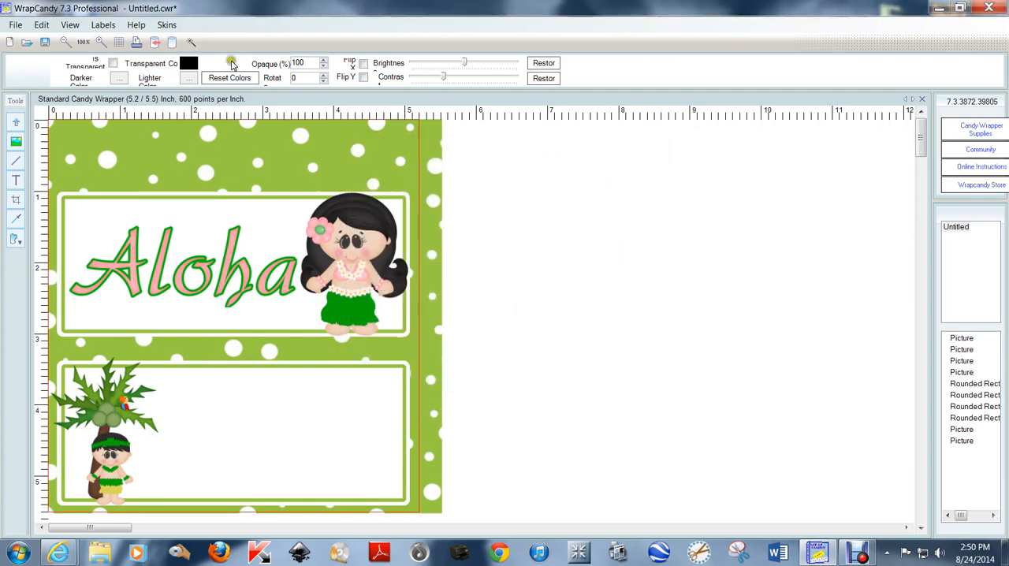
# Check the wrapper layout on the page in a full-screen print preview and close the preview
pyautogui.click(15, 25)
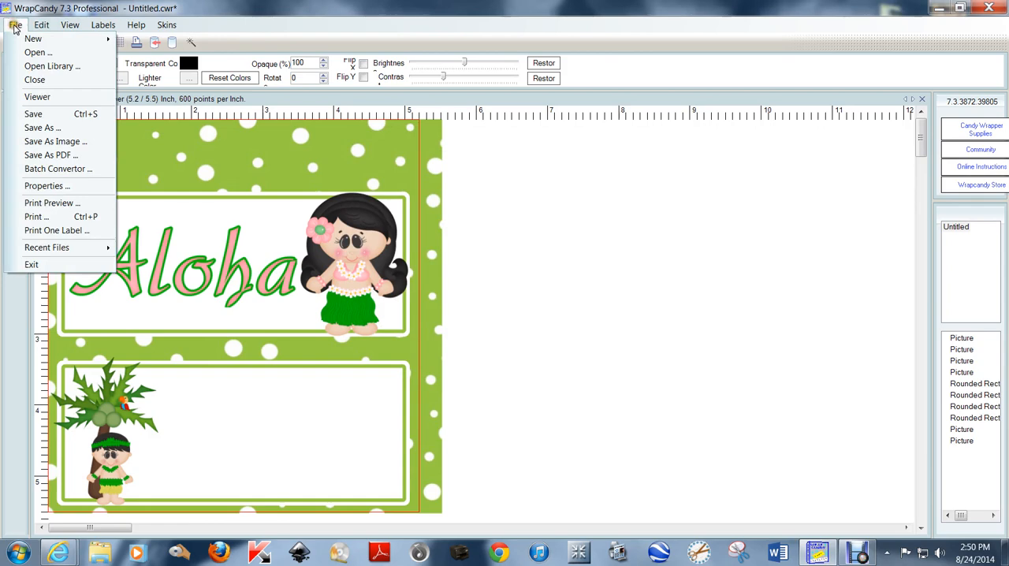
pyautogui.click(49, 203)
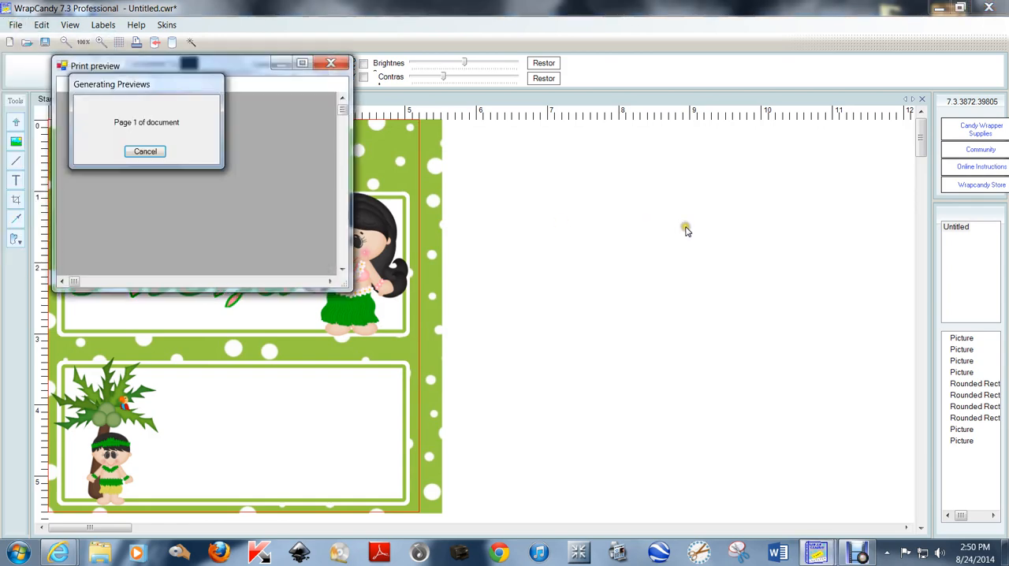
pyautogui.click(302, 63)
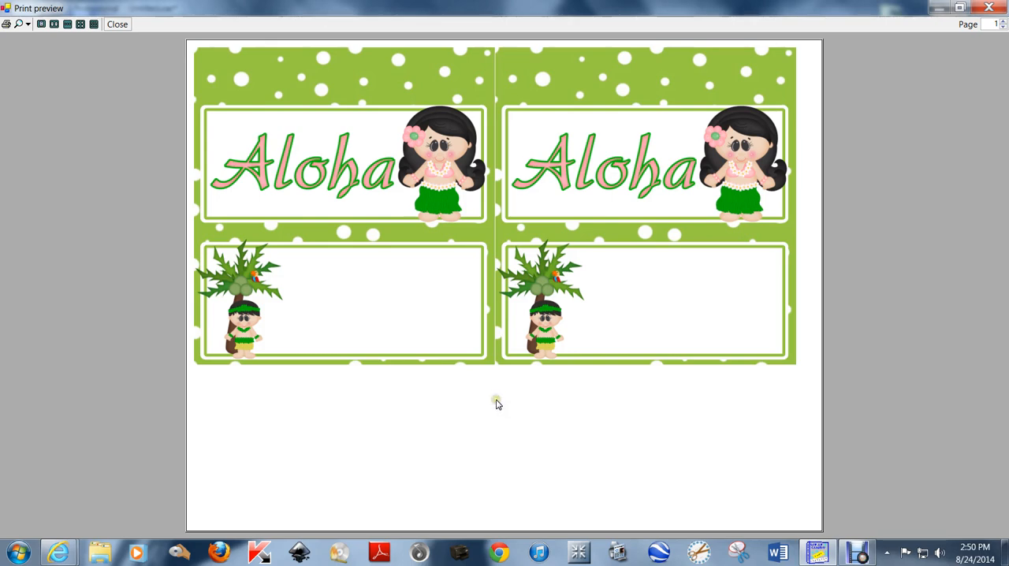
pyautogui.click(117, 24)
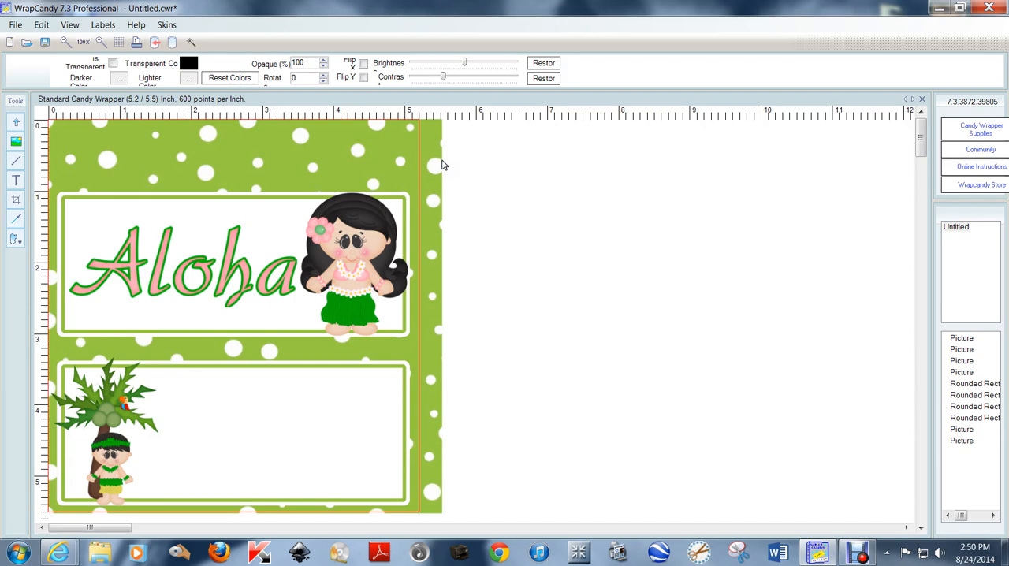
pyautogui.click(939, 8)
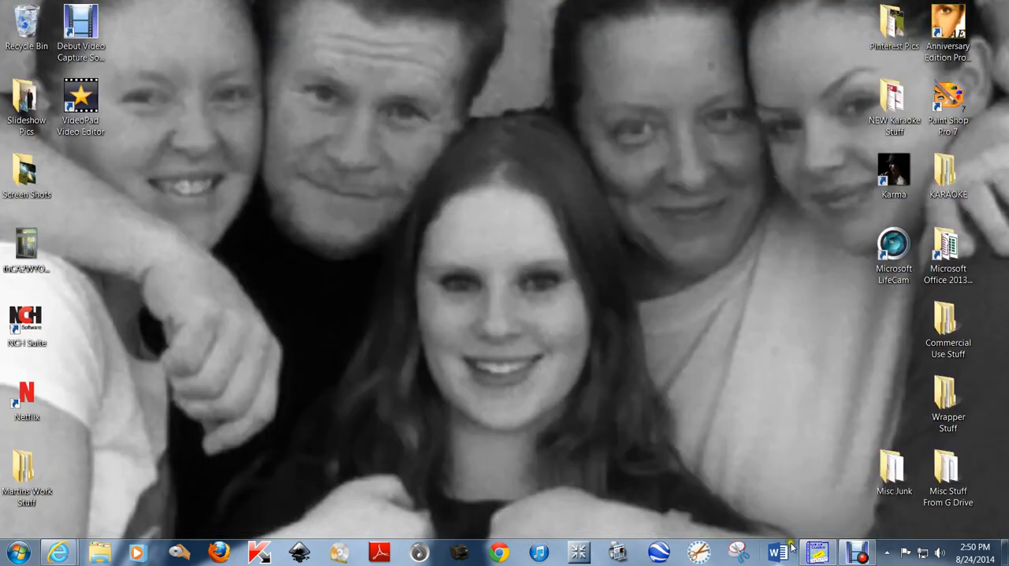
pyautogui.click(857, 551)
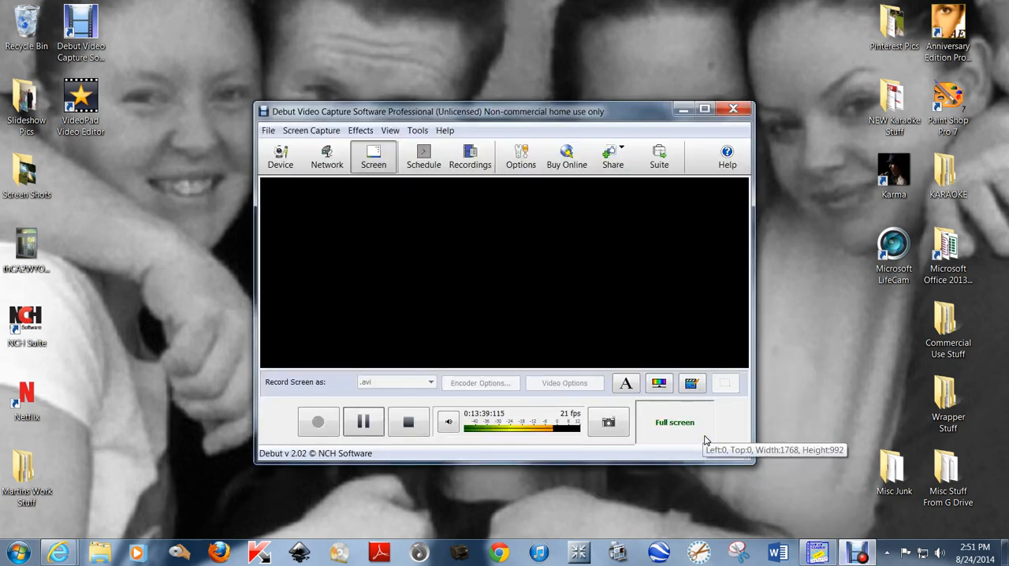
pyautogui.click(465, 160)
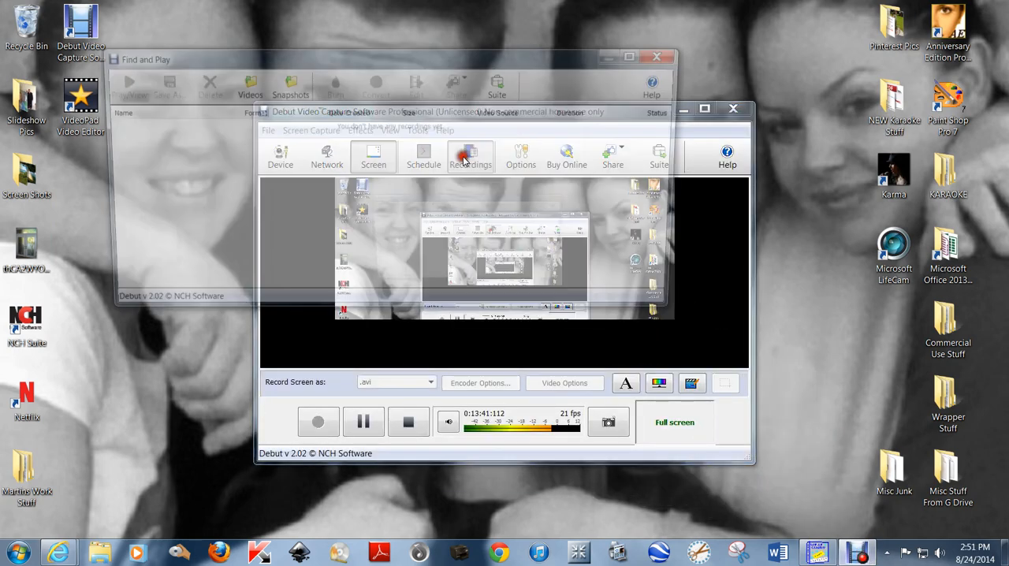
pyautogui.click(669, 53)
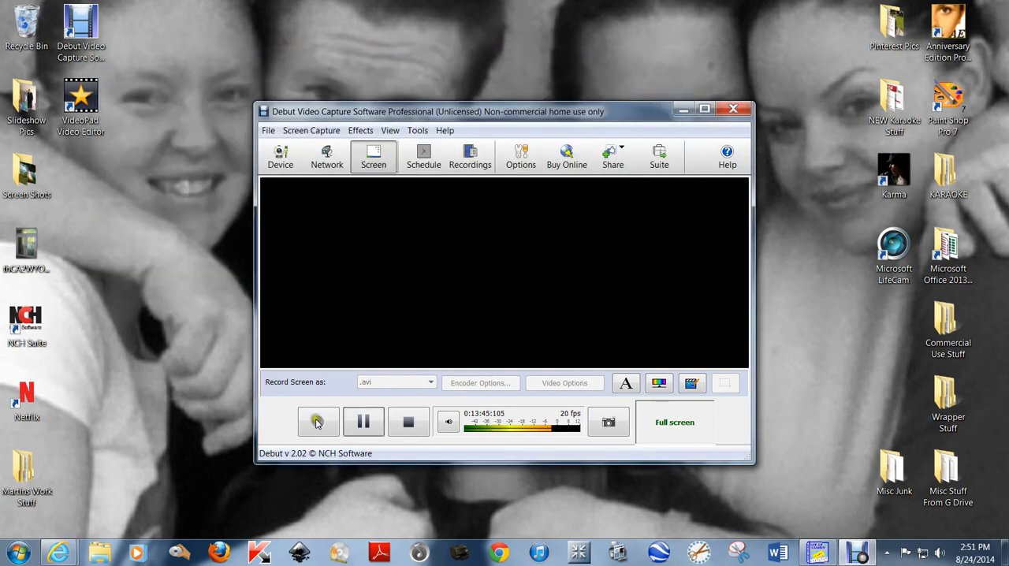